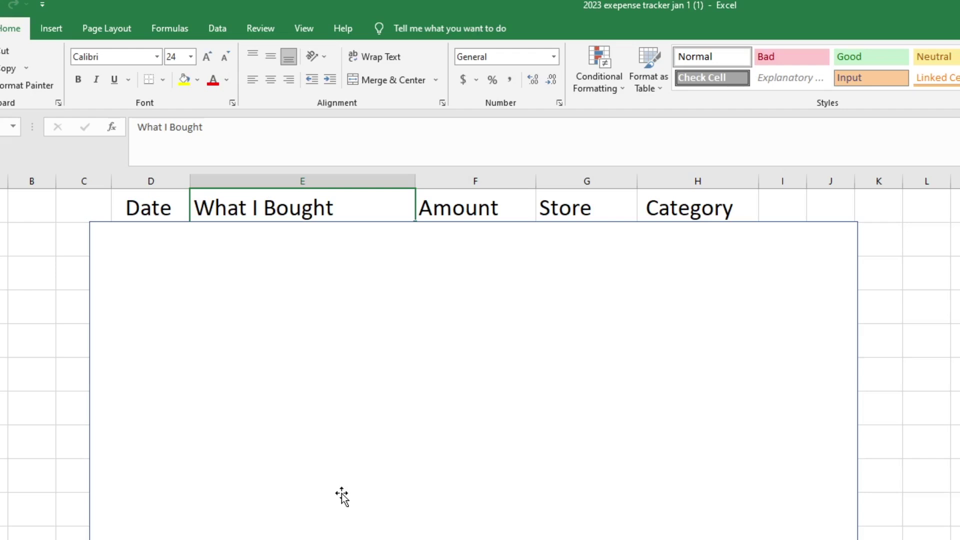
Move the white cover shape down one row to uncover the Dog Food/Treats expense, and step through its item, amount, store and category cells.
left_click(392, 301)
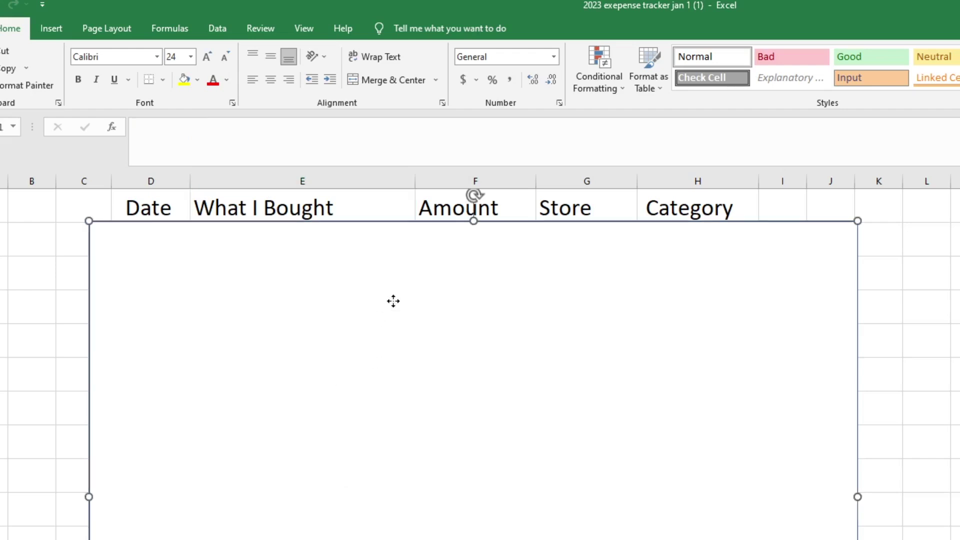
left_click_drag(393, 301, 395, 337)
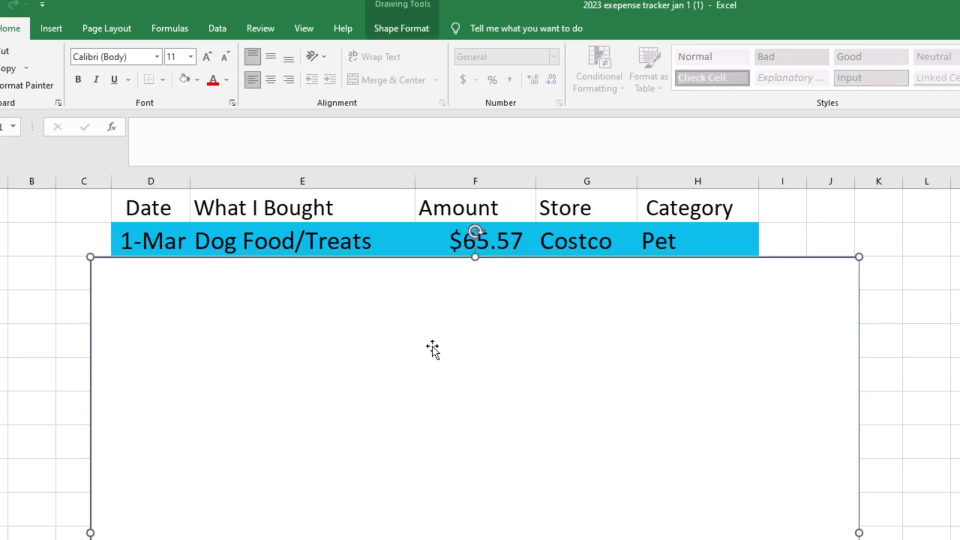
left_click(299, 237)
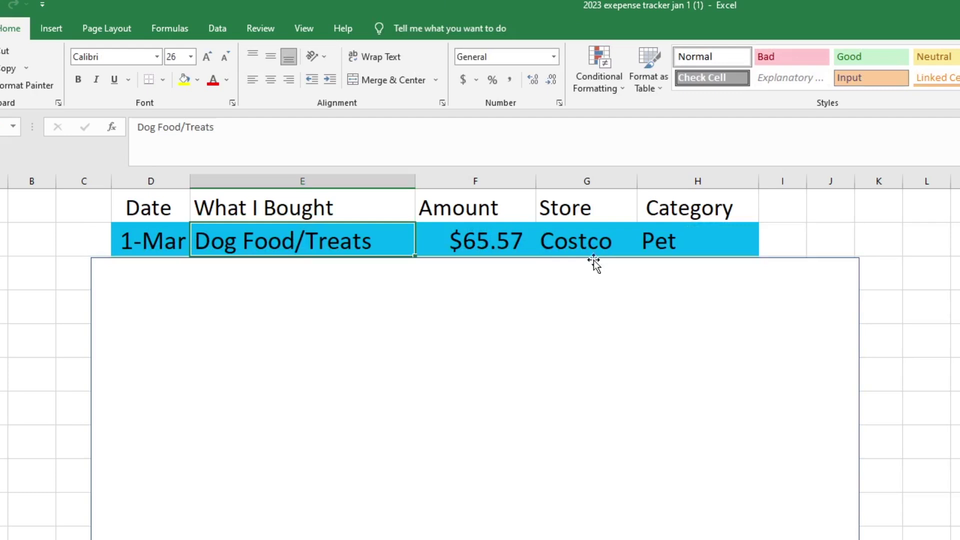
key("Right")
key("Right")
key("Right")
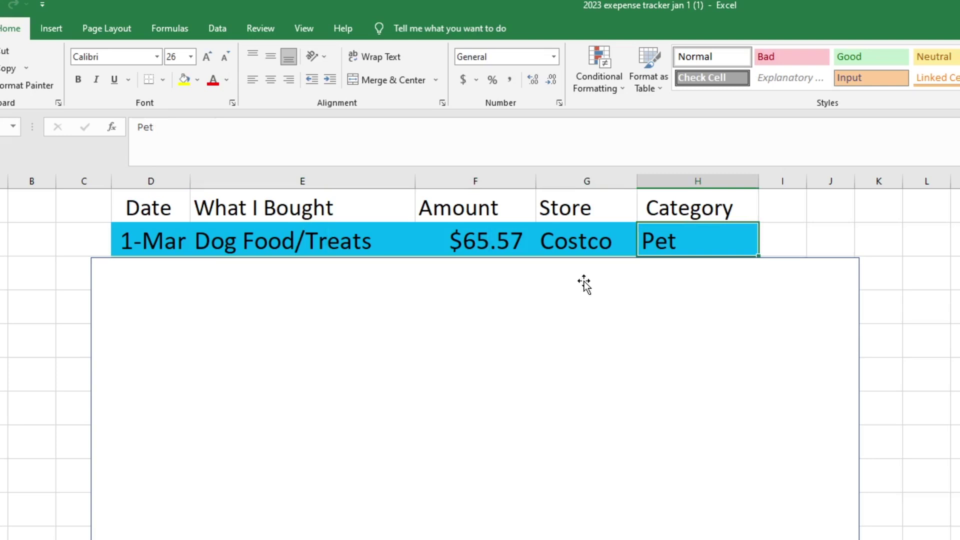
Move the cover shape down one row to uncover the Food/Household expense, and select its item and amount cells in turn.
left_click_drag(584, 302, 579, 332)
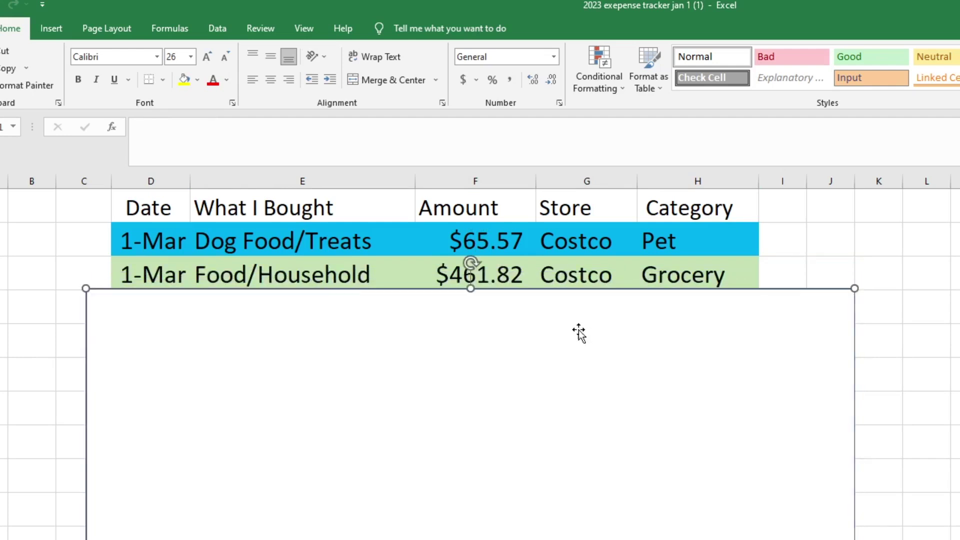
left_click(348, 275)
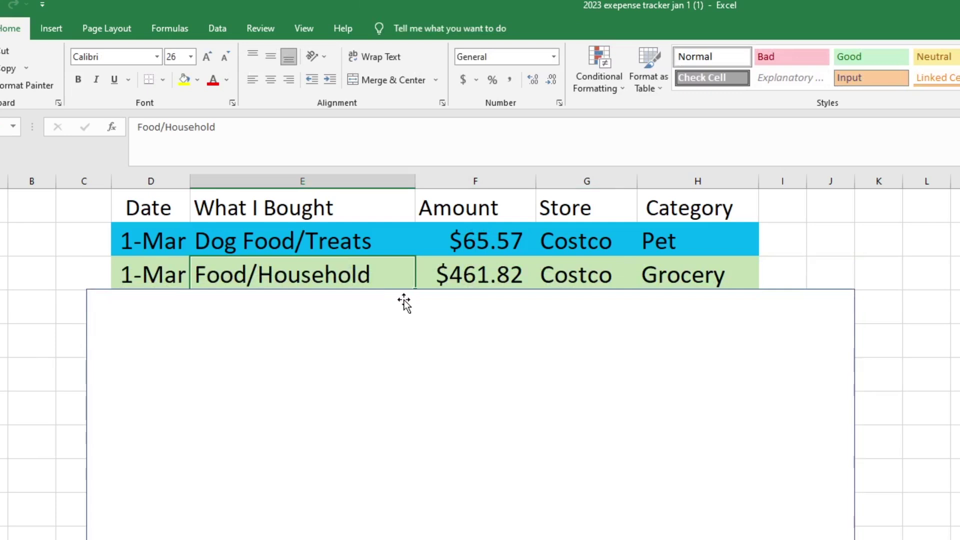
key("Tab")
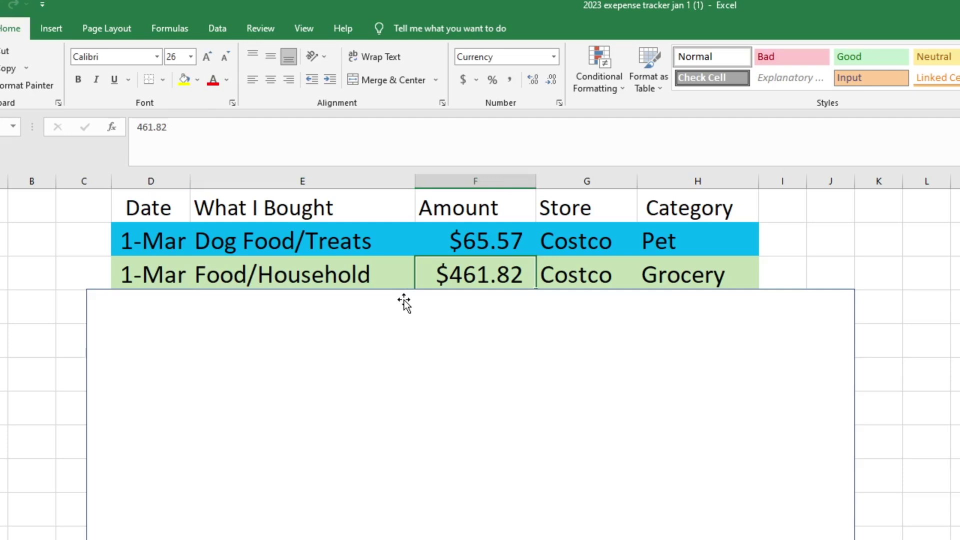
Shift the cover shape down to uncover the Pool Chair Floats row, and step from its item cell through to its category.
left_click_drag(406, 317, 408, 350)
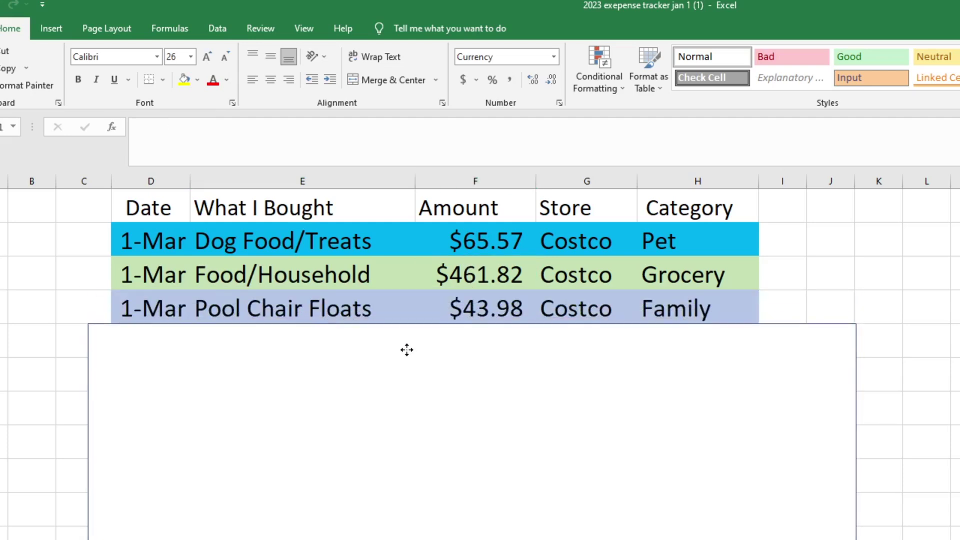
left_click(349, 310)
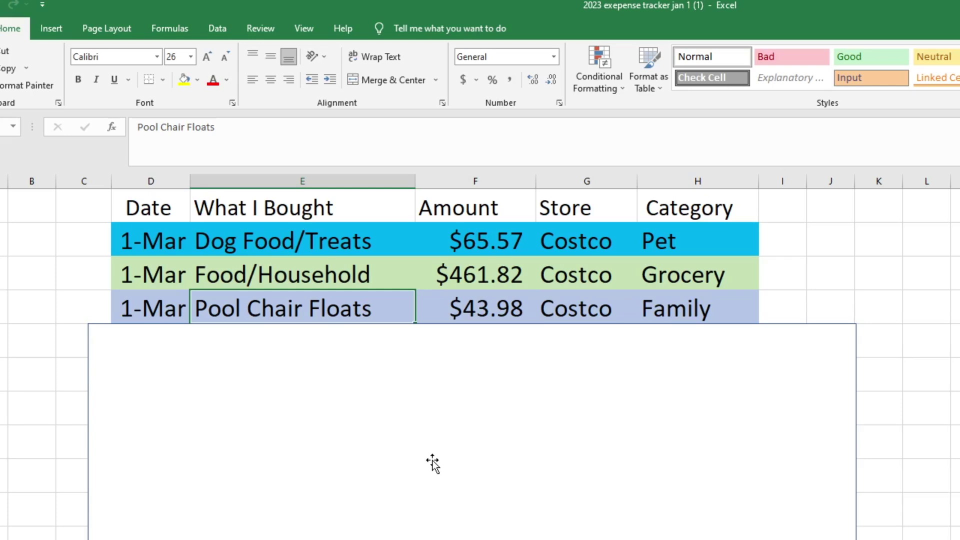
key("Right")
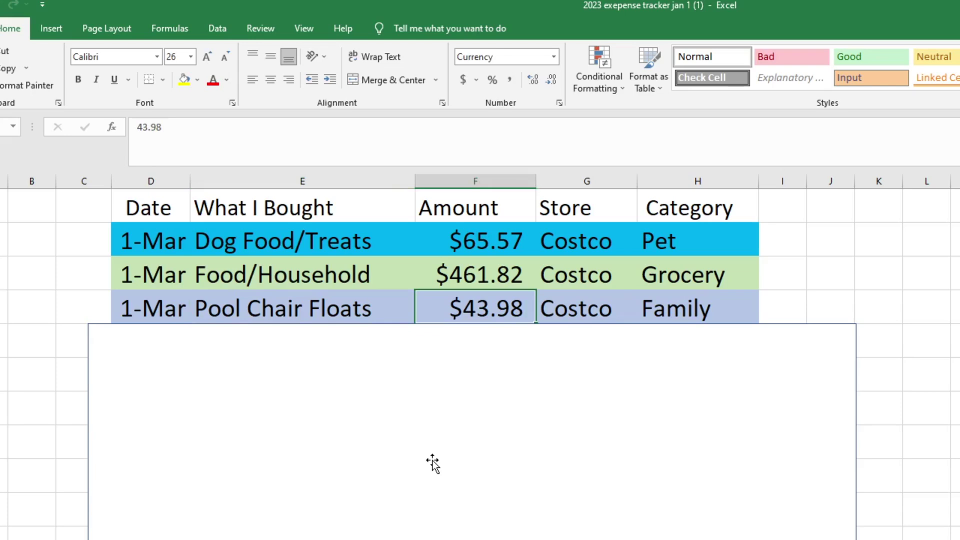
key("Right")
key("Right")
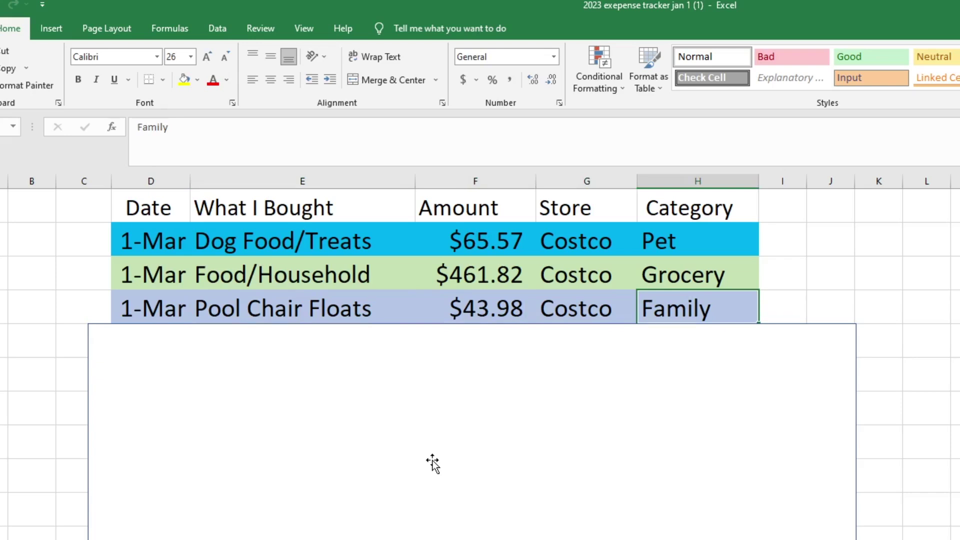
Lower the cover shape one row to uncover the Termite Protection expense, and step through its cells from date to category.
left_click(429, 388)
key("Down")
key("Down")
key("Down")
key("Down")
key("Down")
key("Down")
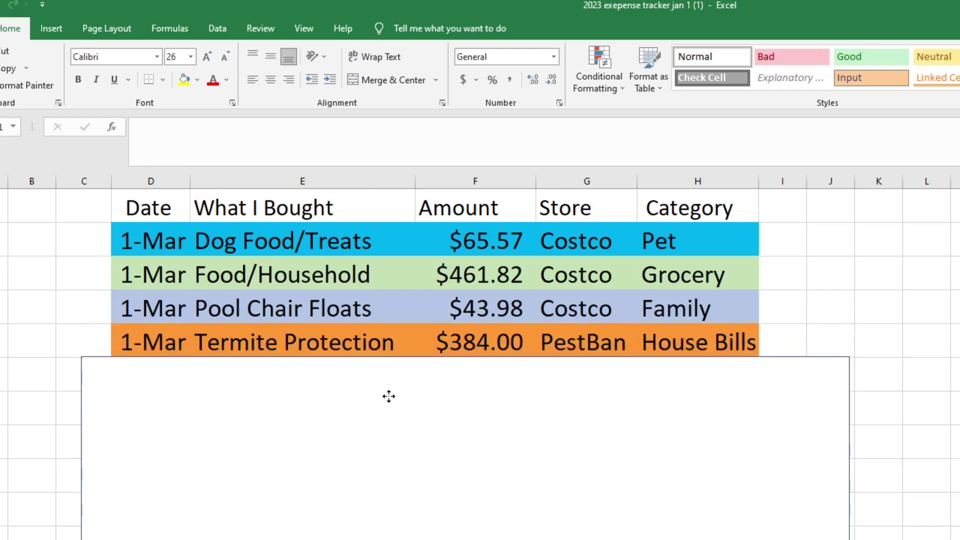
left_click(188, 332)
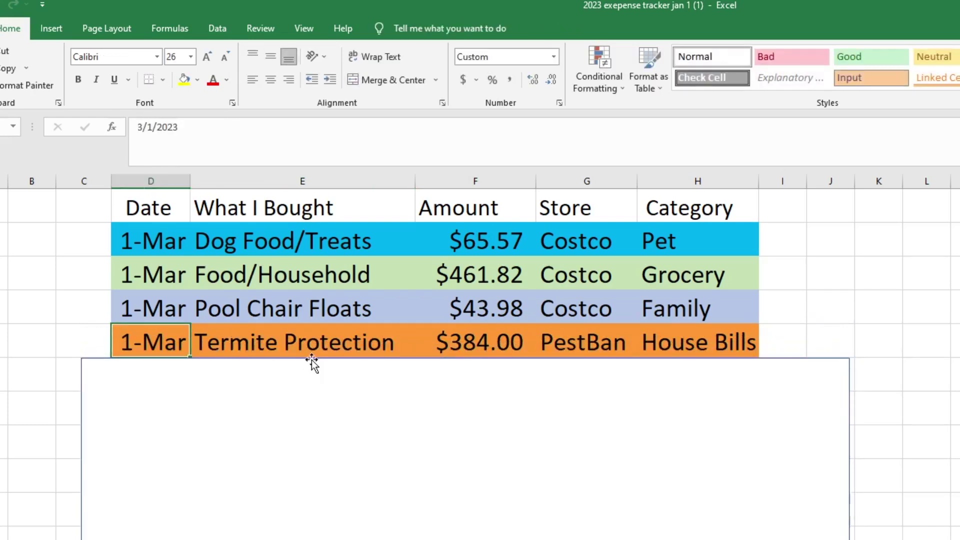
key("Right")
key("Right")
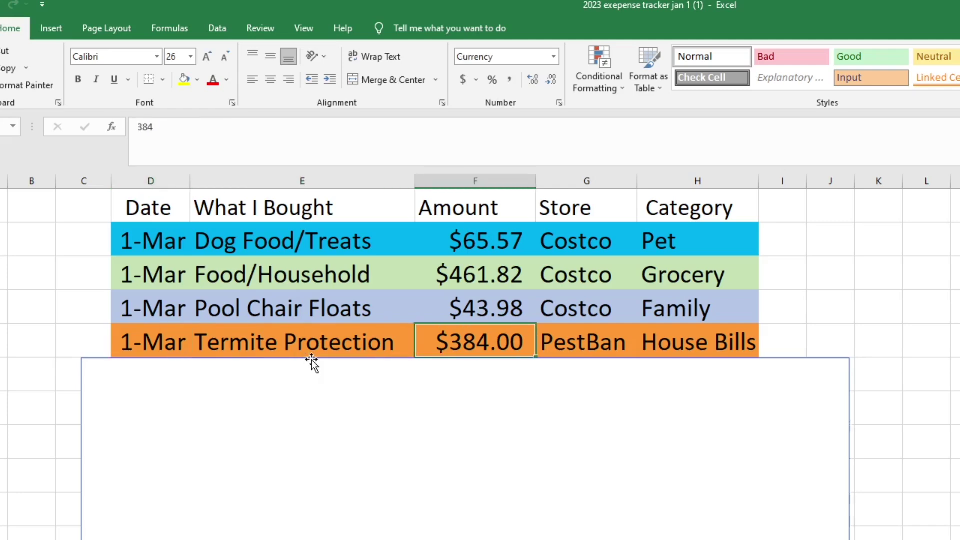
key("Right")
key("Right")
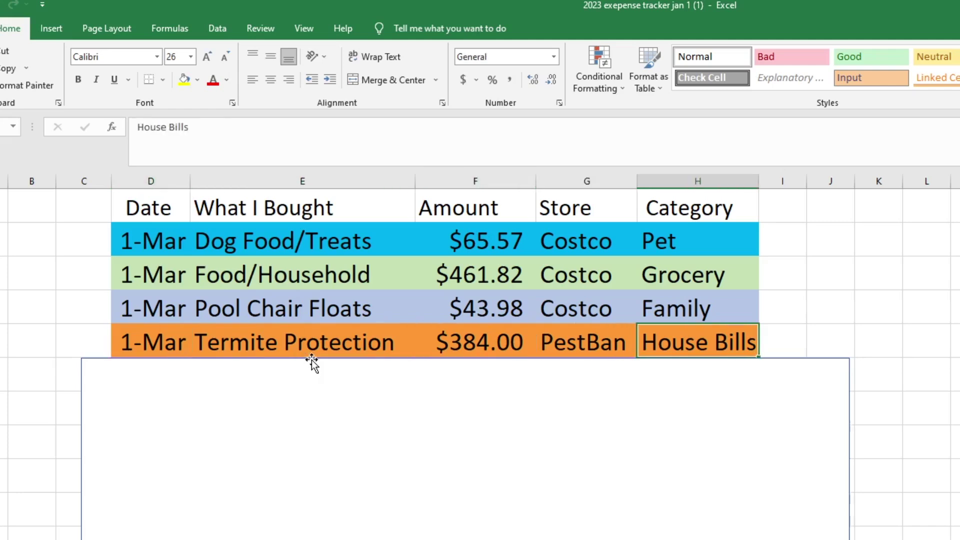
Move the cover shape below the Standardized Test row, and select that expense's item, amount and category cells in turn.
left_click_drag(291, 398, 293, 430)
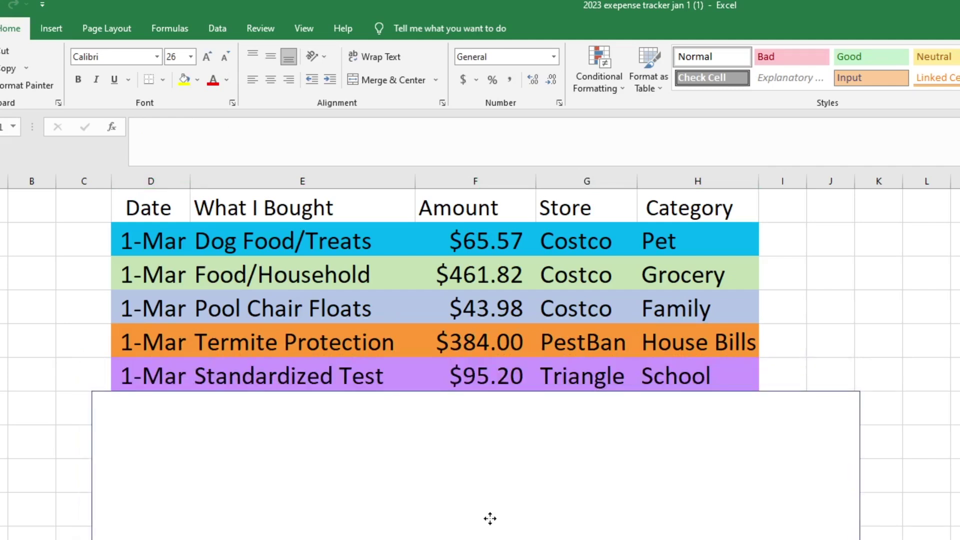
left_click(291, 384)
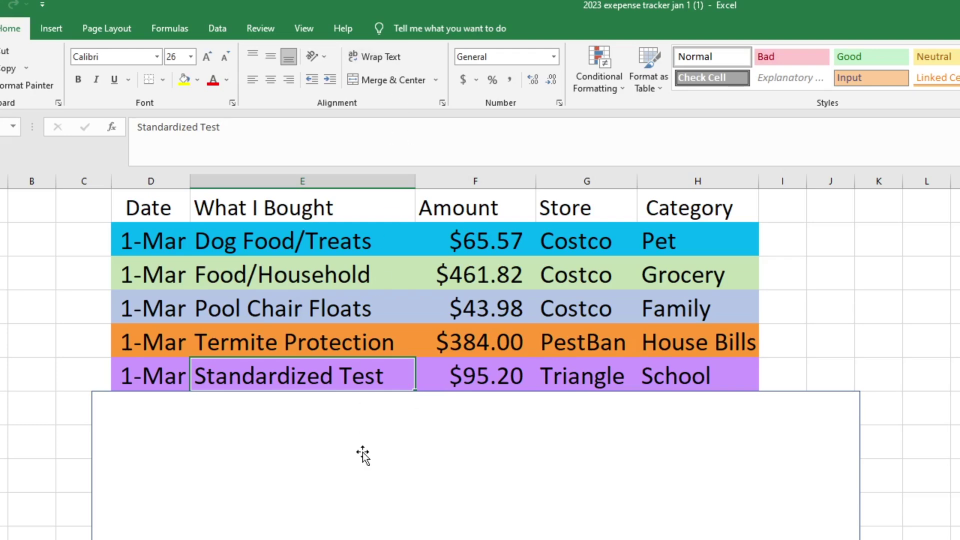
left_click(525, 388)
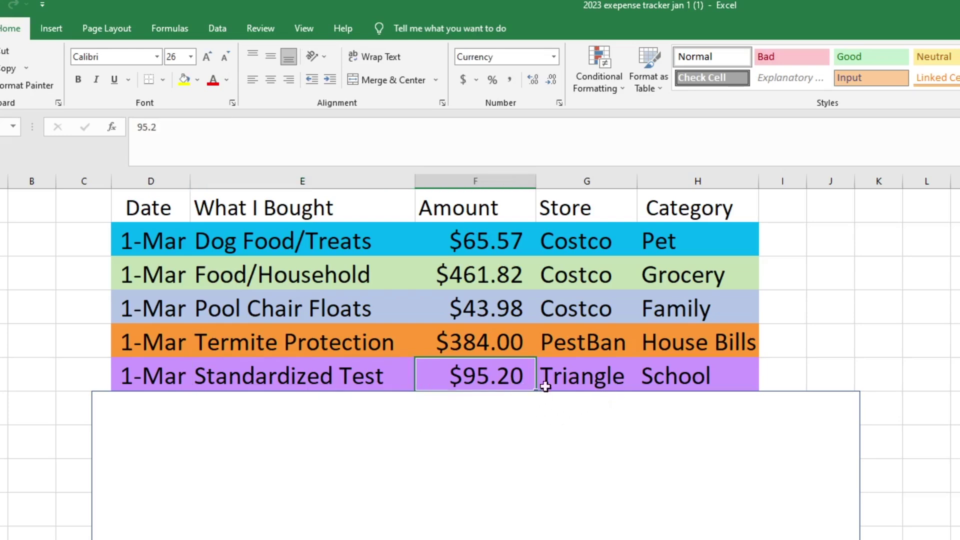
left_click(693, 367)
Move the cover shape below the Ninja Class row, and step through that expense's cells from date to category.
left_click_drag(686, 423, 689, 456)
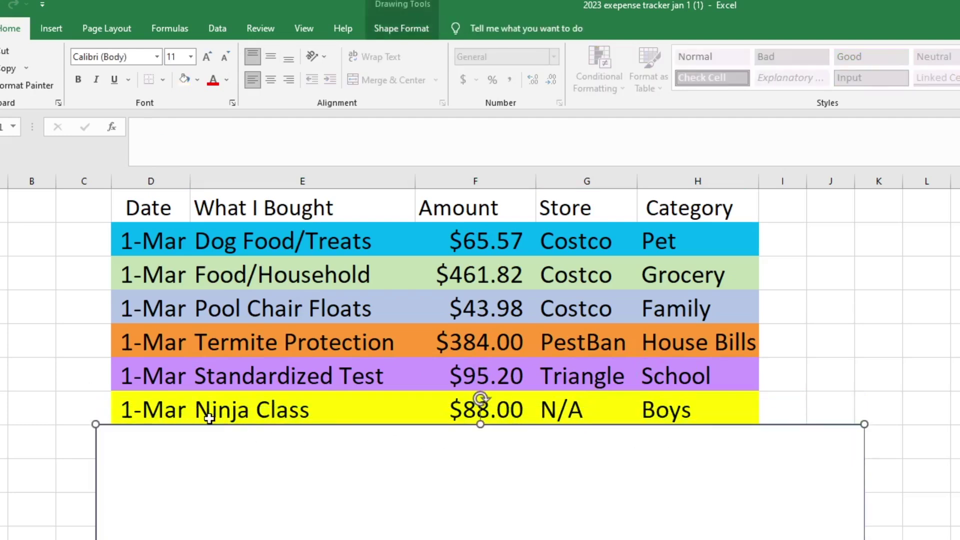
left_click(187, 409)
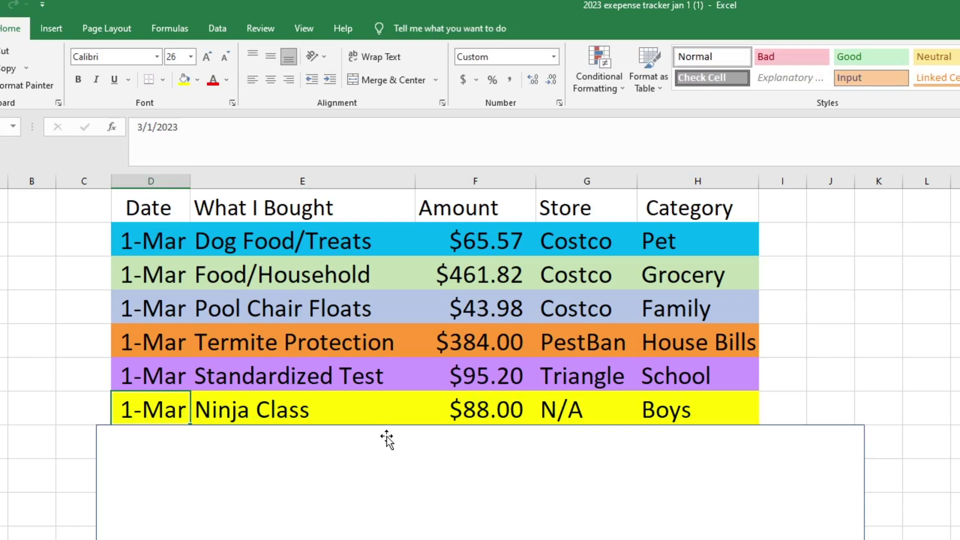
key("Right")
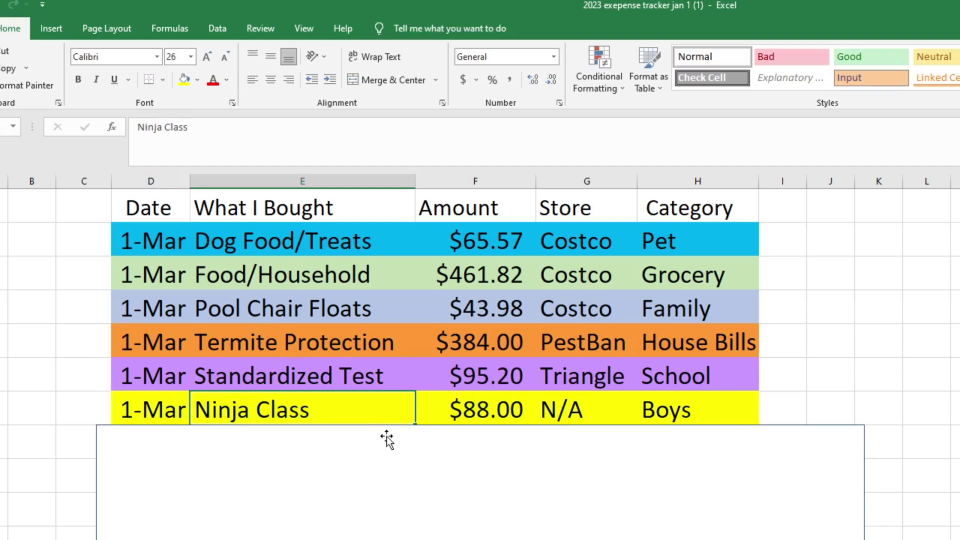
key("Right")
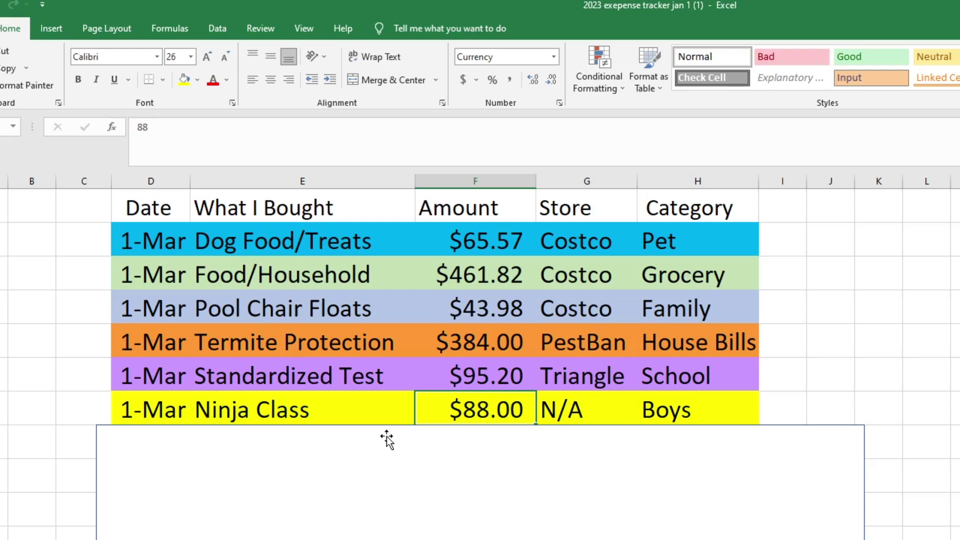
key("Tab")
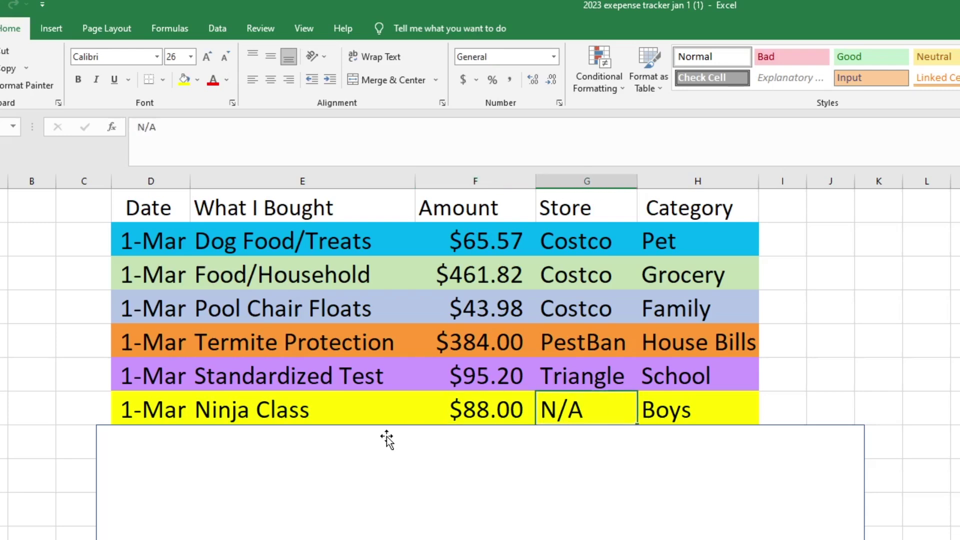
key("Tab")
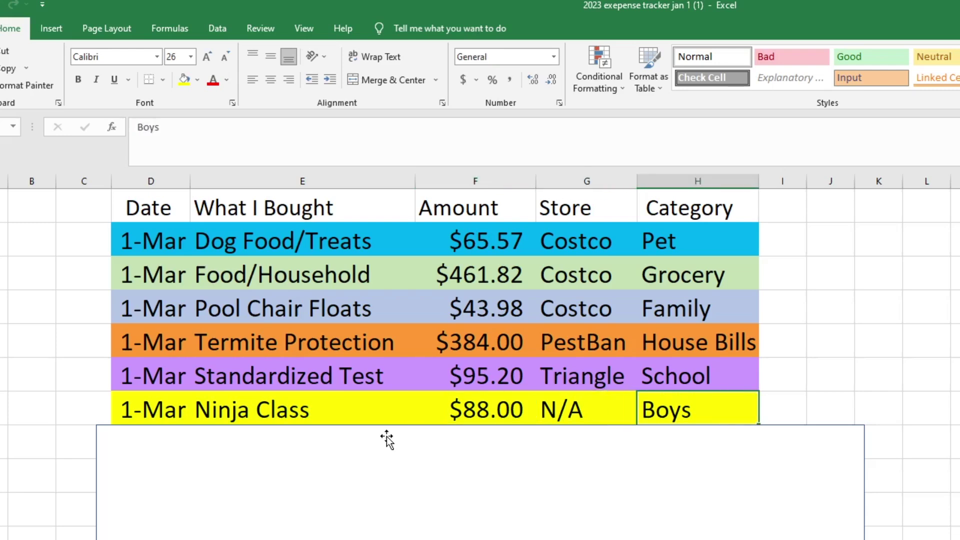
Uncover the Magic Cards row by lowering the cover shape, and go through its item, amount, store and category cells.
left_click_drag(382, 455, 384, 486)
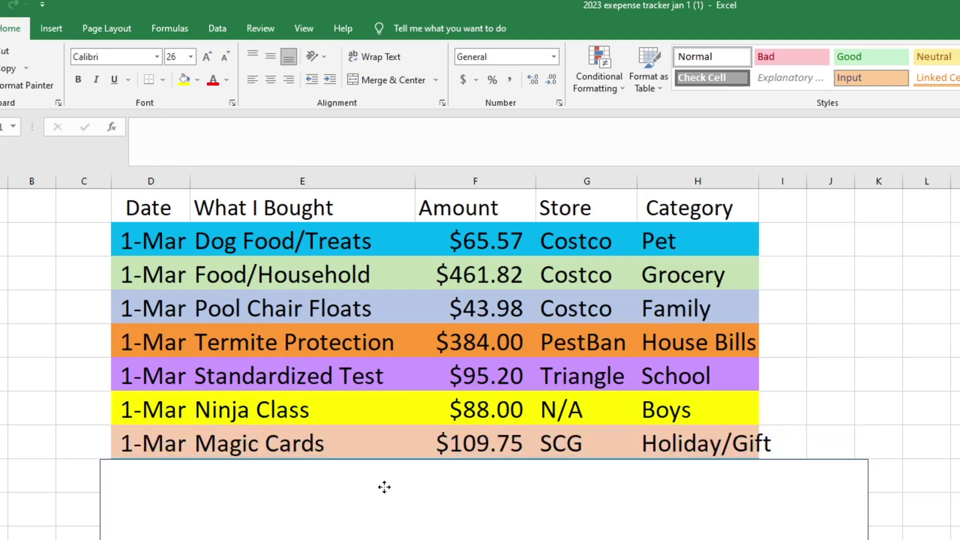
left_click(580, 436)
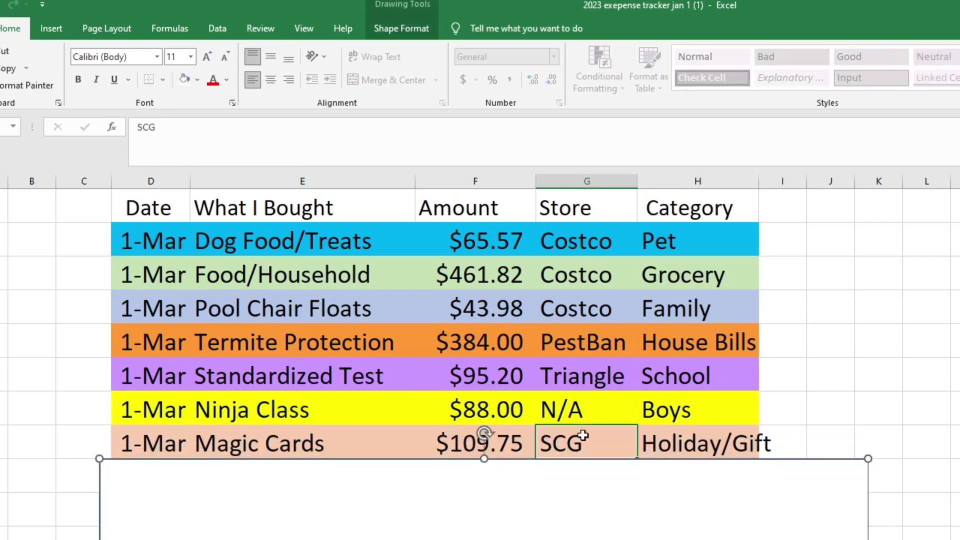
left_click(357, 441)
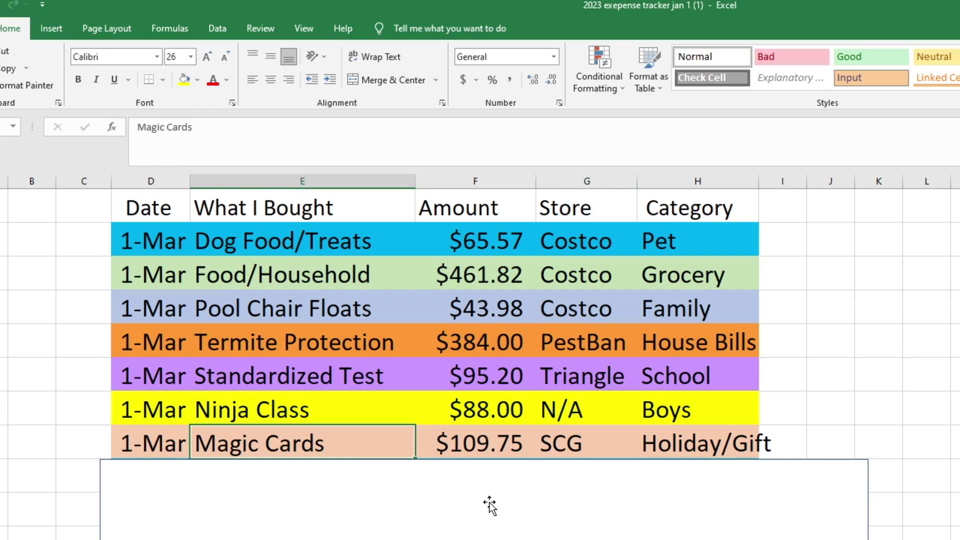
key("Right")
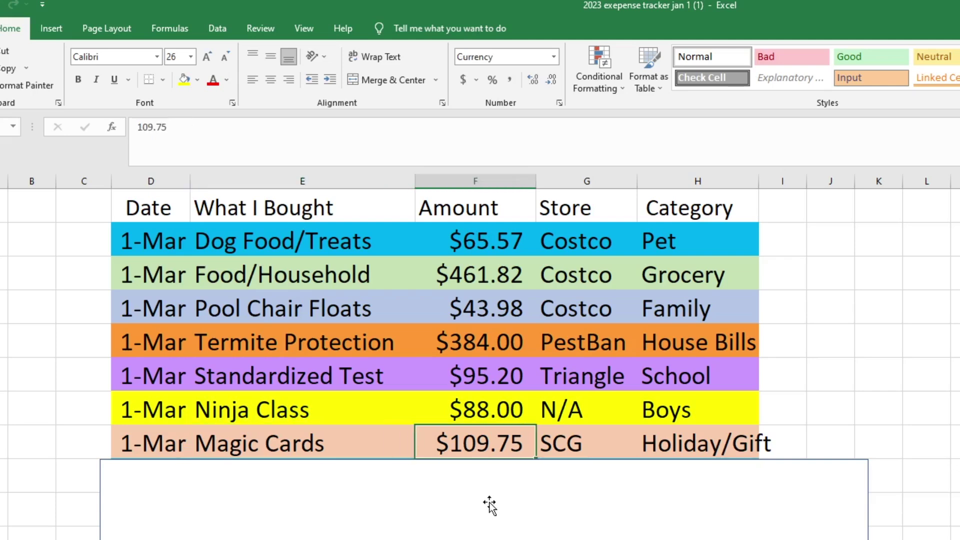
key("Right")
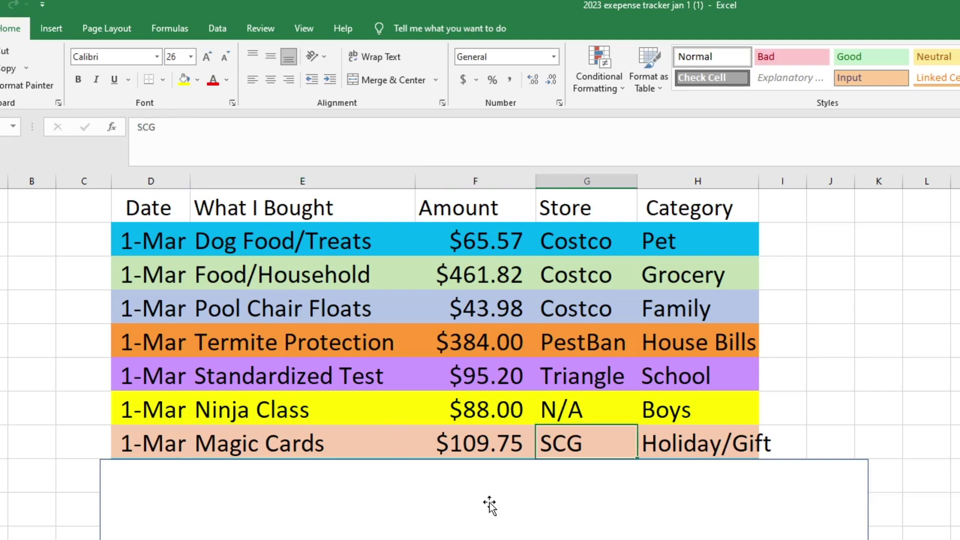
key("Right")
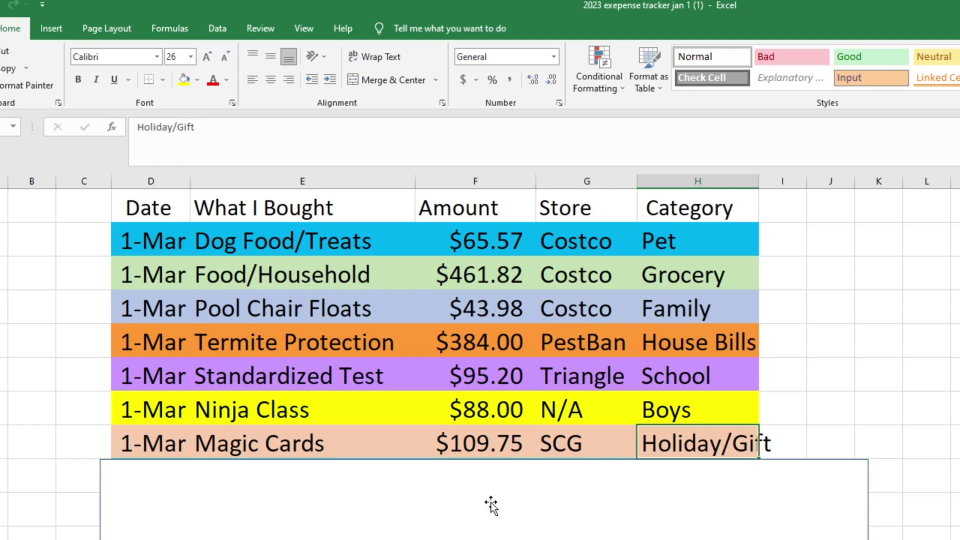
Position the cover shape just below the 2-Mar Cat Food row, and step through its item, amount, store and category cells.
scroll(490, 450, "down", 2)
left_click_drag(490, 422, 490, 431)
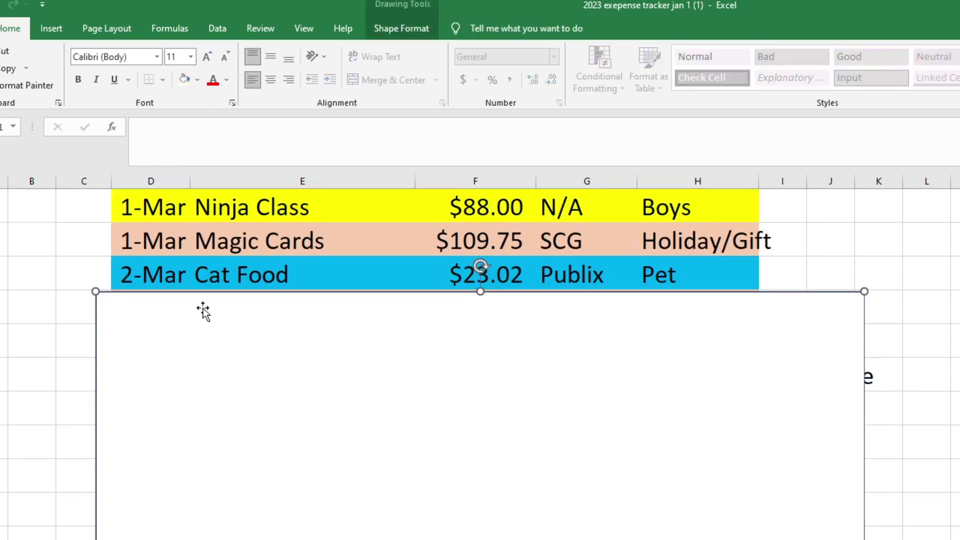
left_click(216, 283)
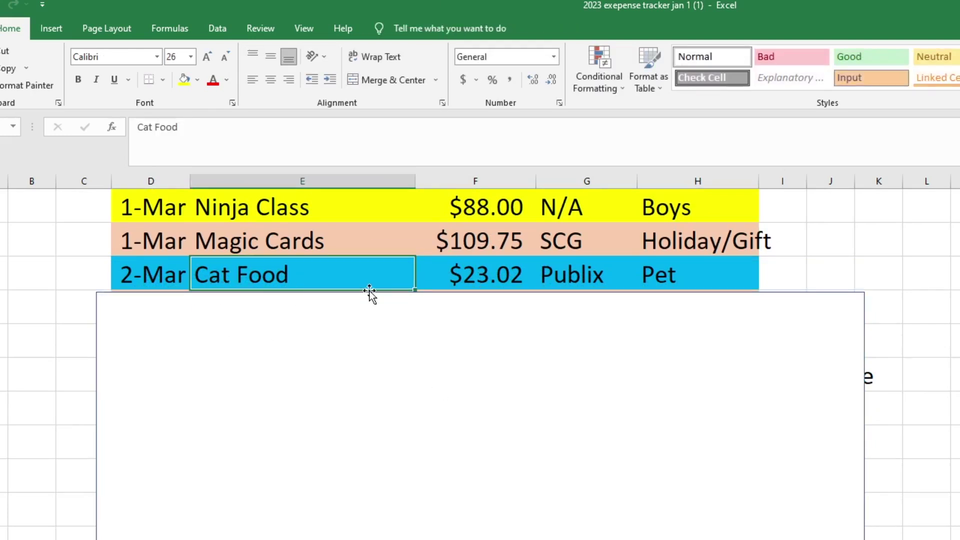
key("Right")
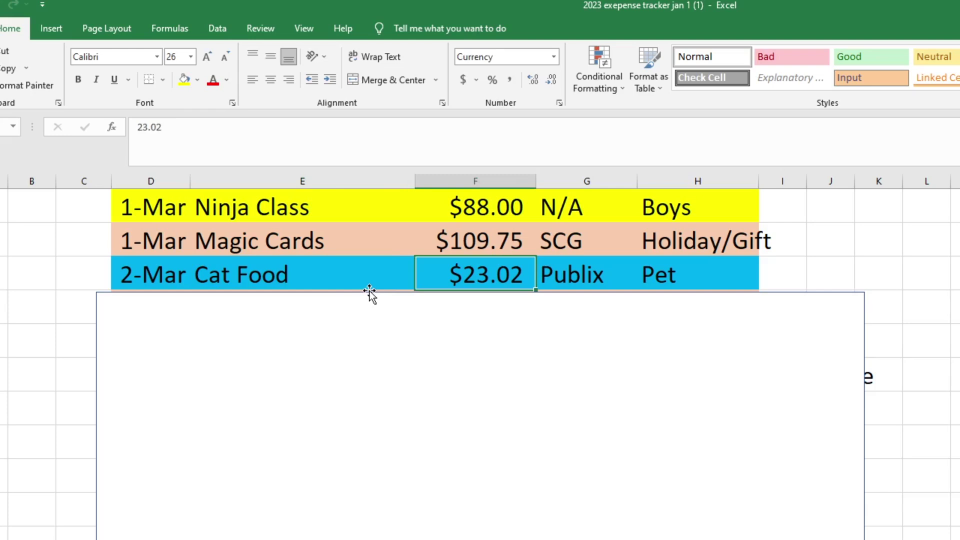
key("Right")
key("Right")
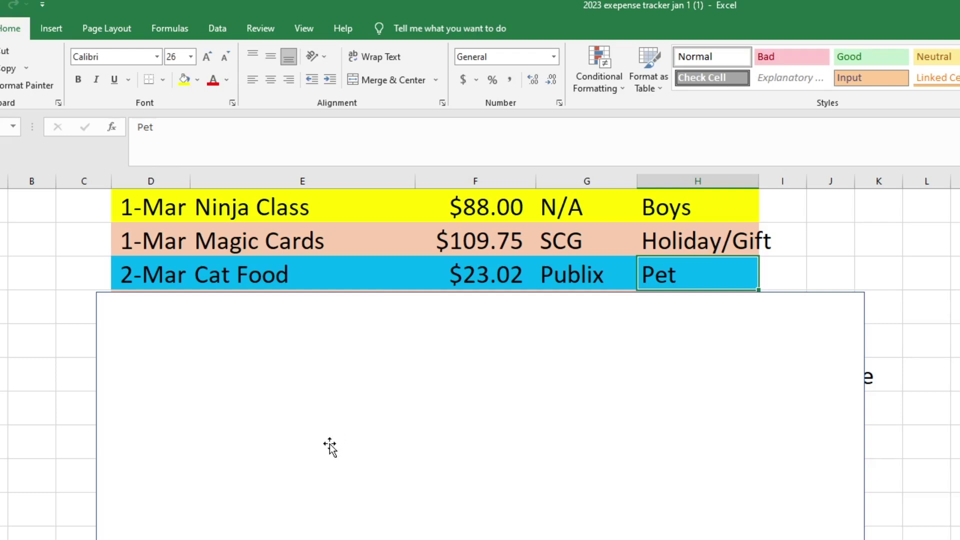
Lower the cover shape to just below the 2-Mar Amazon gifts row, and step through its item, amount, store and category cells.
left_click_drag(384, 339, 381, 369)
left_click(300, 308)
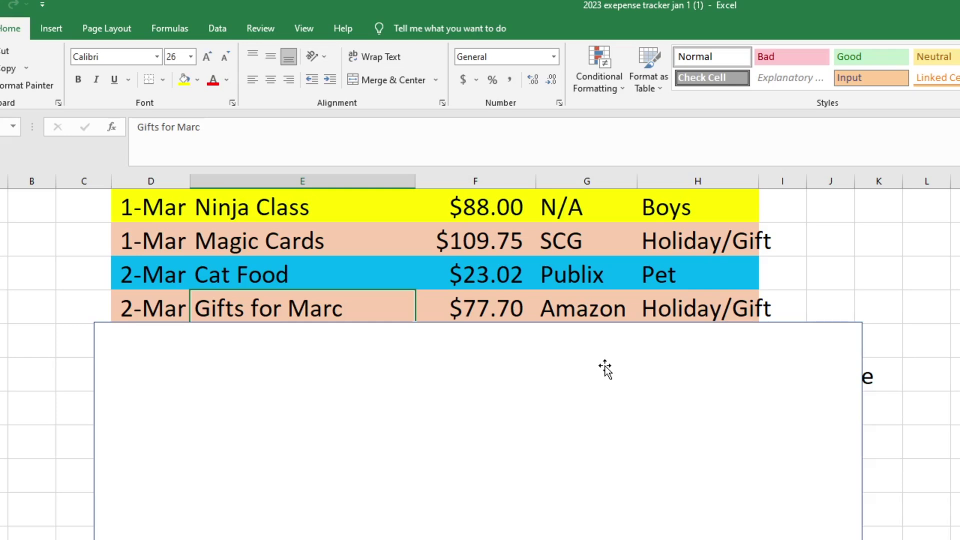
key("Right")
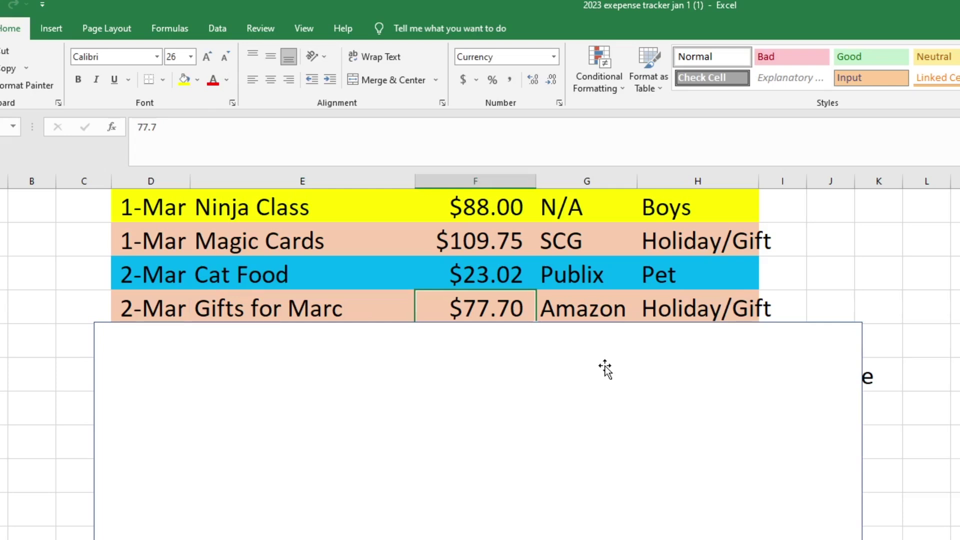
key("Right")
key("Right")
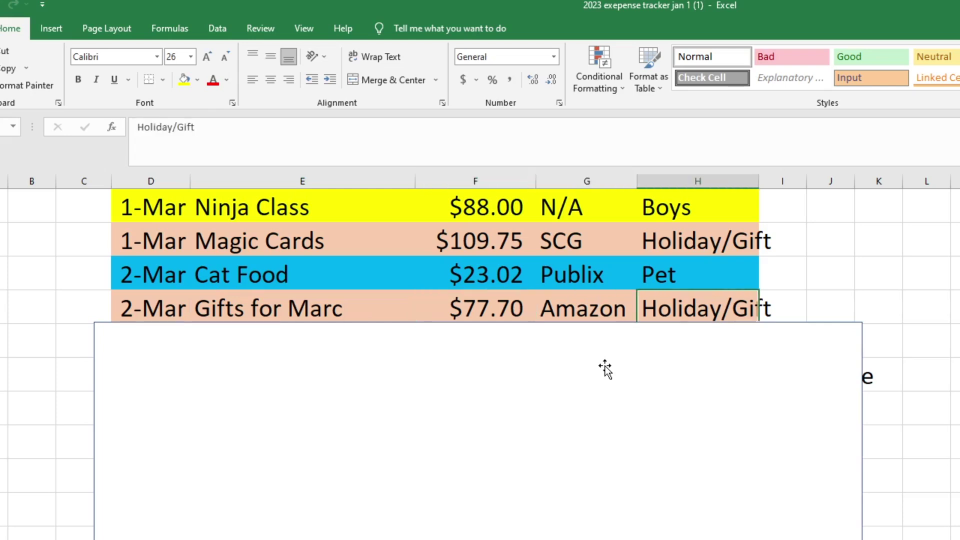
Uncover the 2-Mar Cake row by lowering the cover shape, and go through its item, amount, store and category cells.
left_click_drag(532, 380, 536, 410)
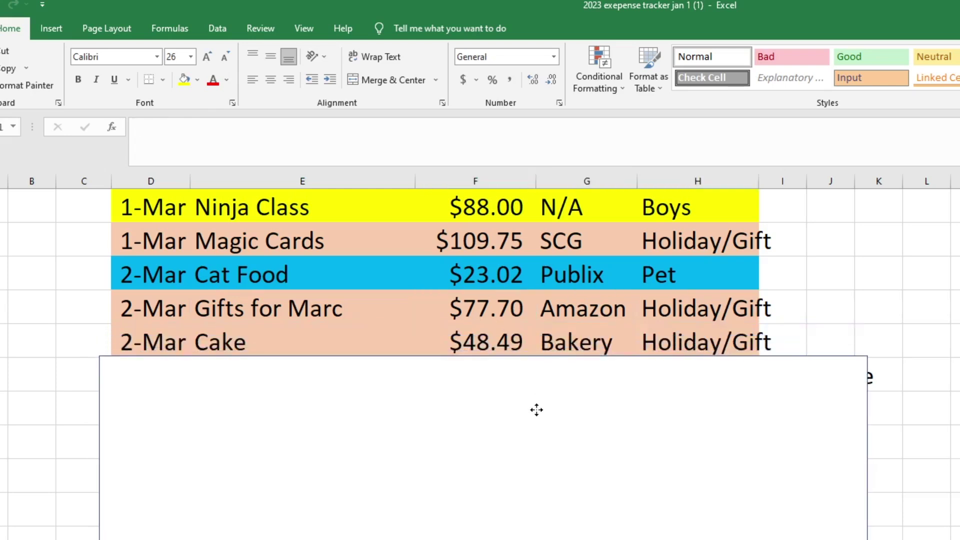
left_click(280, 340)
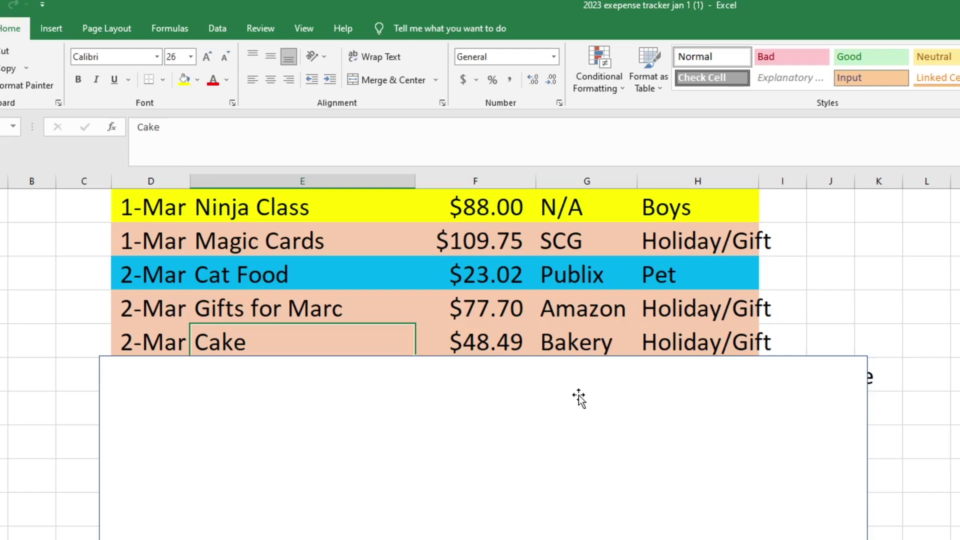
key("Right")
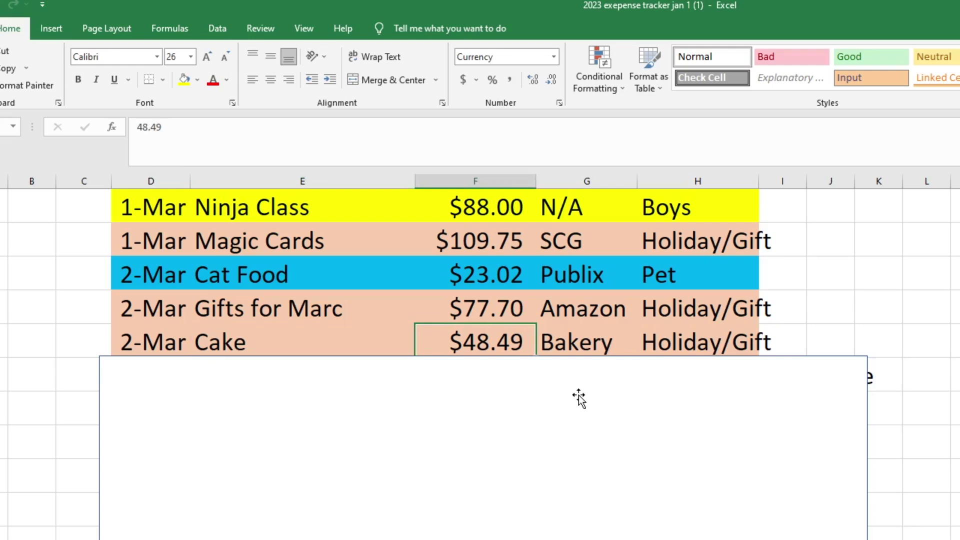
key("Right")
key("Right")
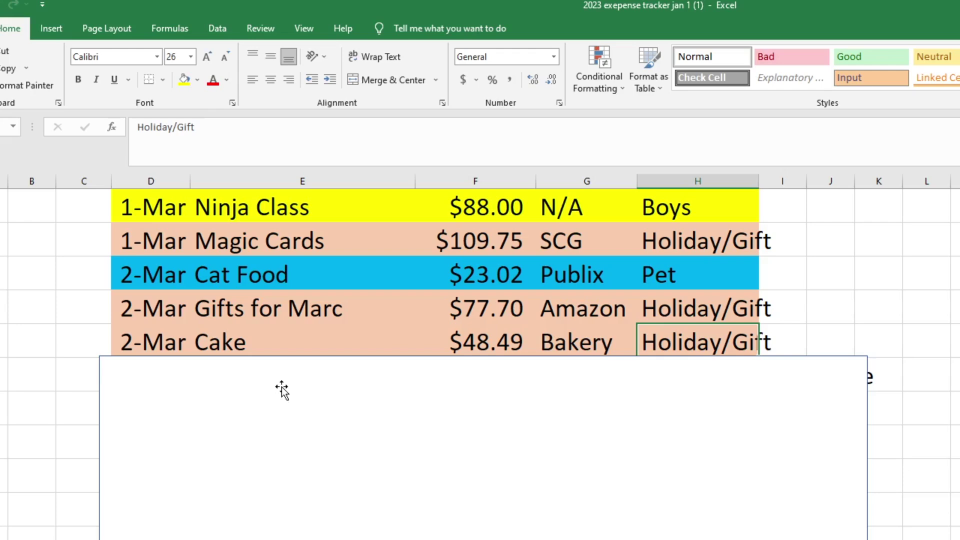
Move the cover shape below the 3-Mar Vehicle Registration row, and select its item, amount, store and category cells in turn.
left_click_drag(282, 390, 283, 422)
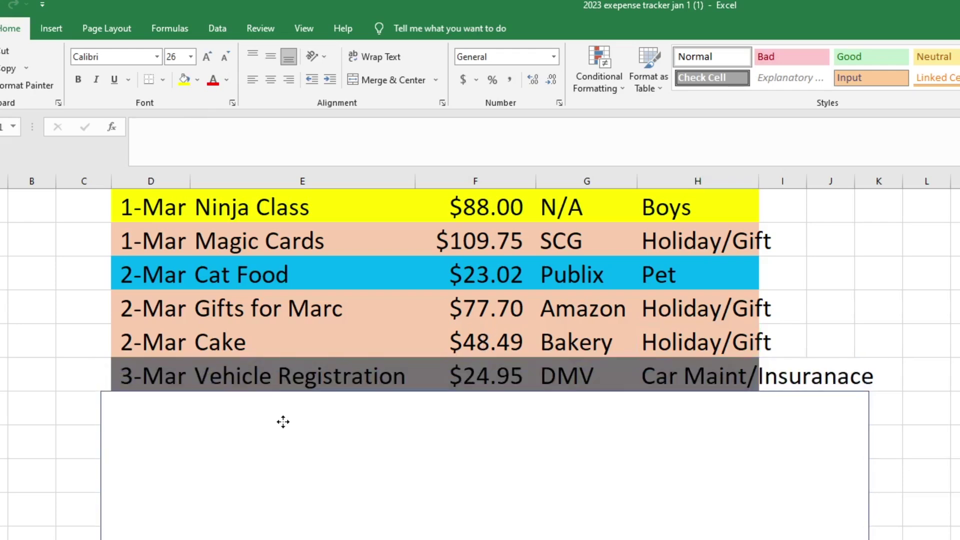
left_click(380, 383)
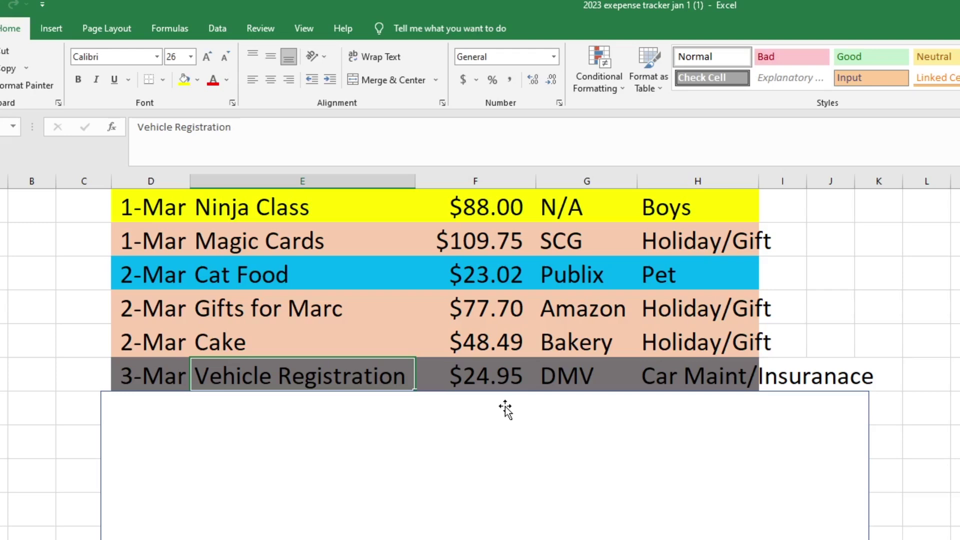
left_click(520, 384)
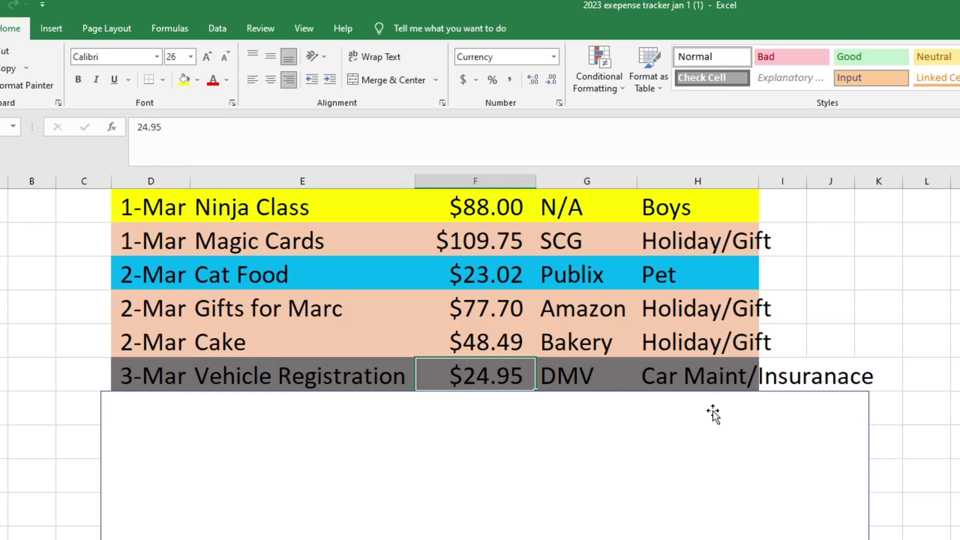
key("Right")
key("Right")
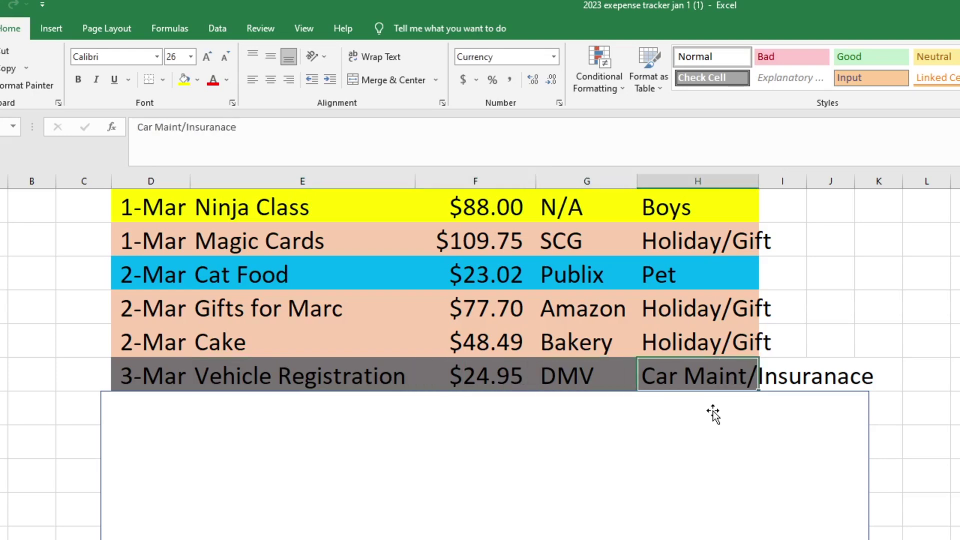
Reveal the 3-Mar Art Class row by lowering the cover shape, and step through its cells from item to category.
left_click_drag(414, 422, 417, 459)
left_click(321, 410)
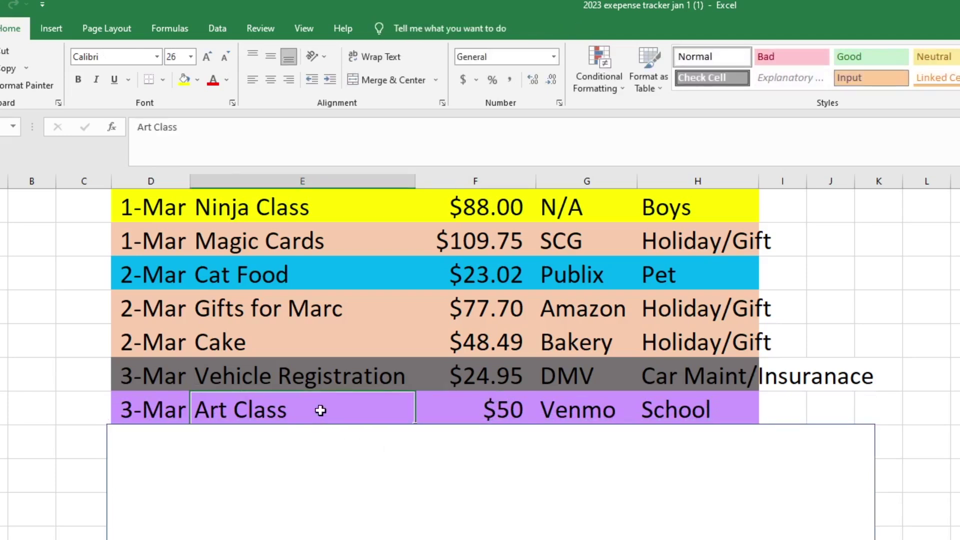
key("Right")
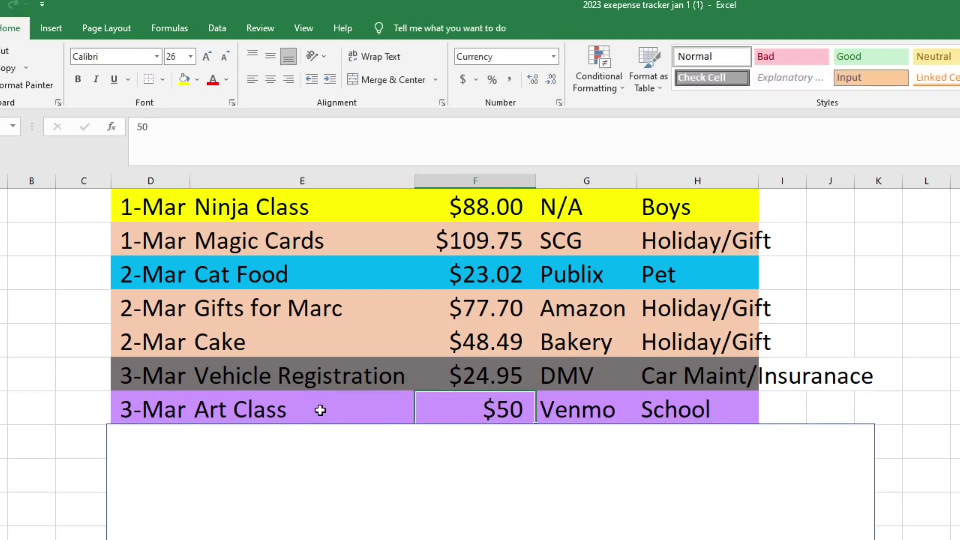
key("Right")
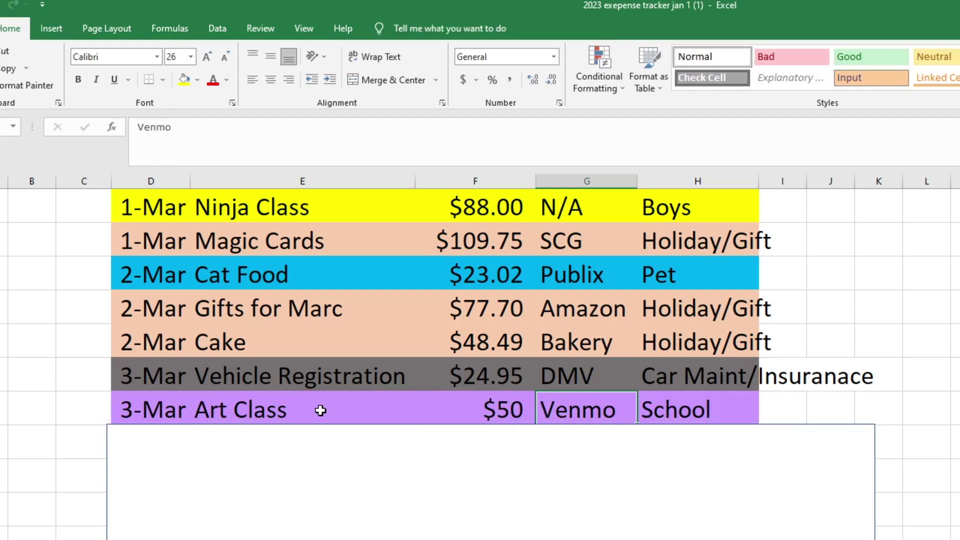
key("Right")
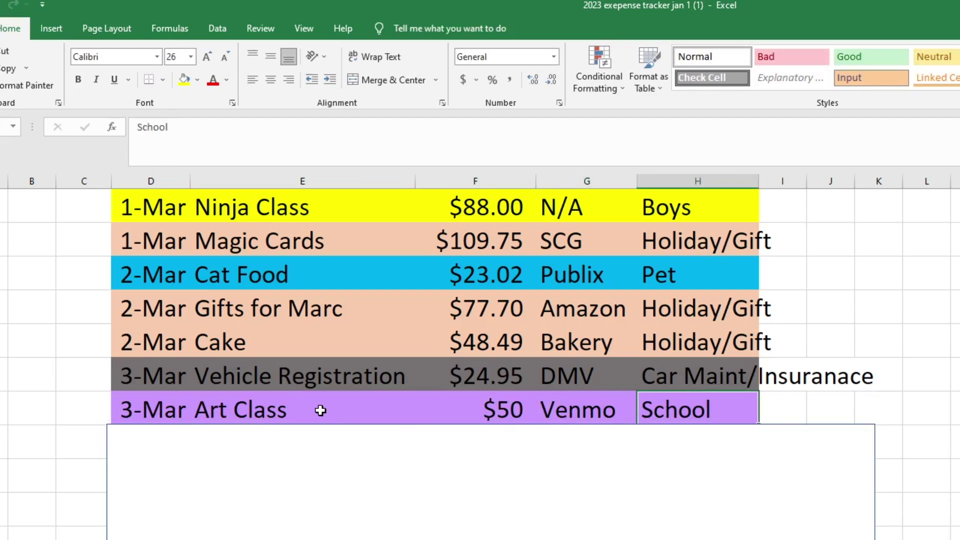
Position the cover shape just below the 4-Mar Gas (Chrysler) row, and go through its item, amount, store and category cells.
scroll(320, 410, "down", 3)
left_click_drag(321, 410, 323, 443)
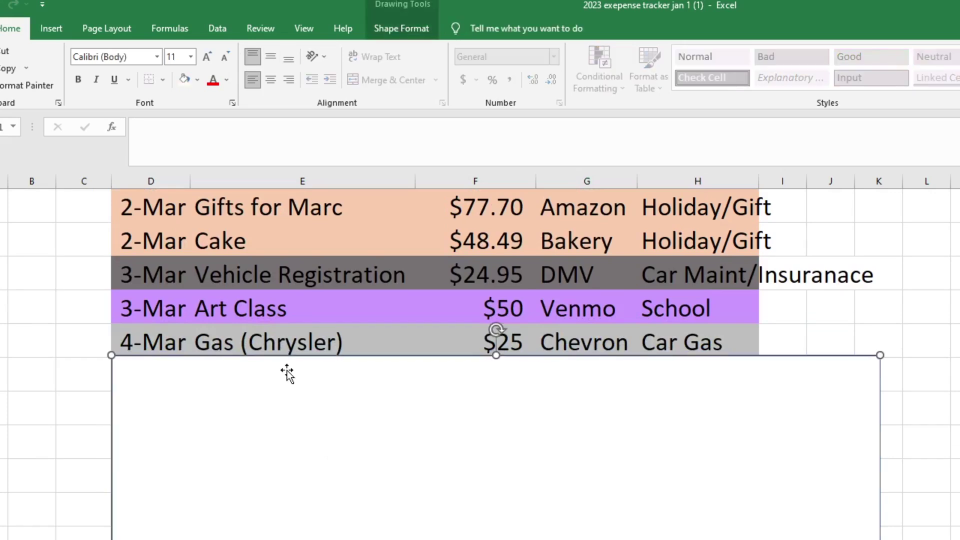
left_click(275, 340)
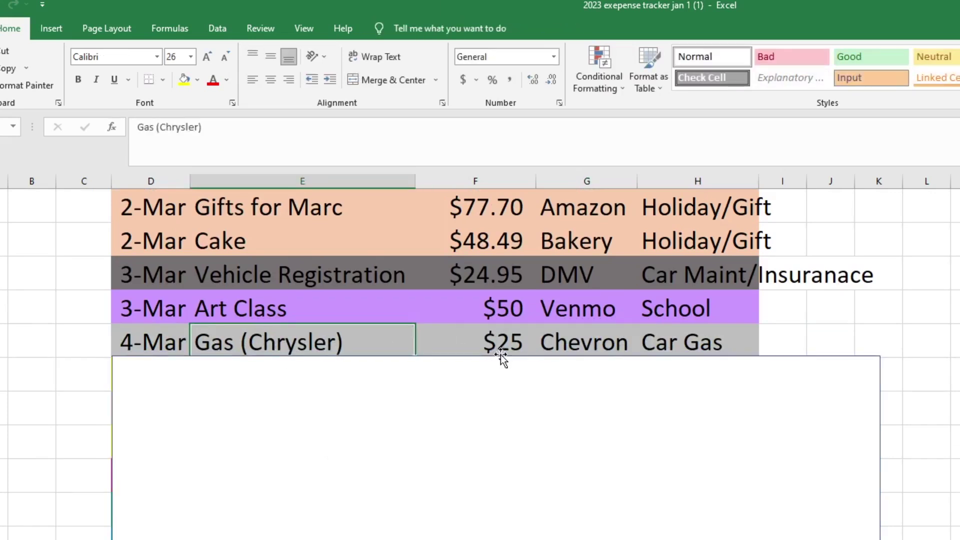
key("Right")
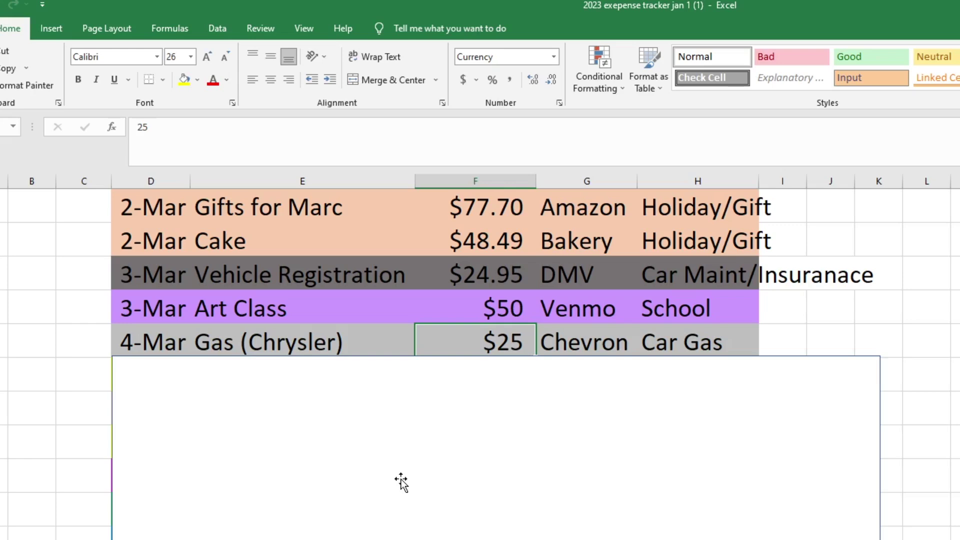
key("Right")
key("Right")
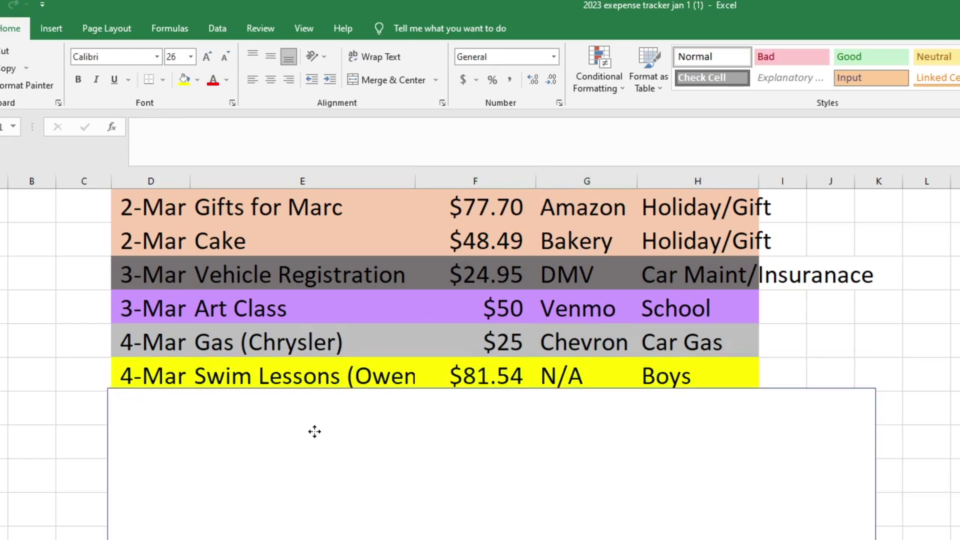
Uncover the 4-Mar Swim Lessons row with the cover shape just below it, and step through its item, amount and store cells.
left_click(298, 398)
left_click(359, 385)
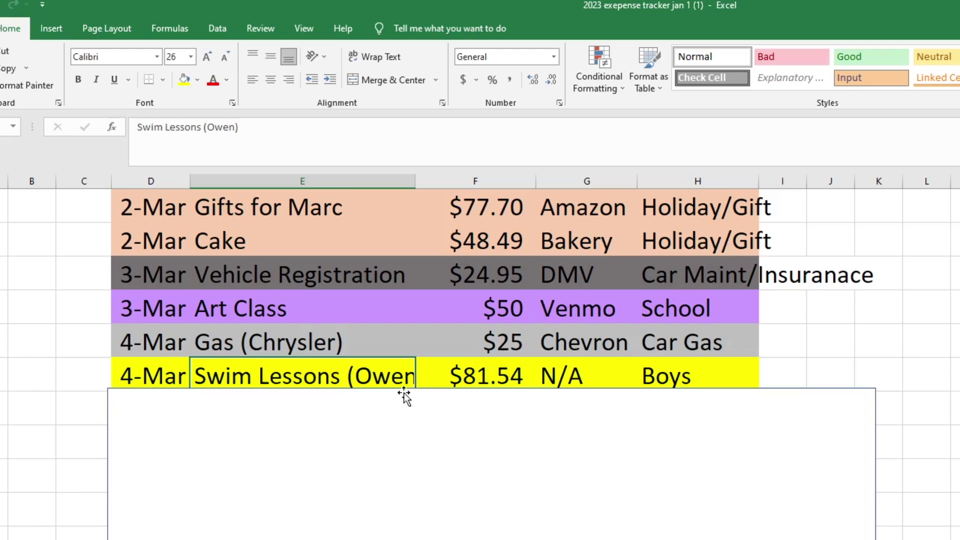
key("Right")
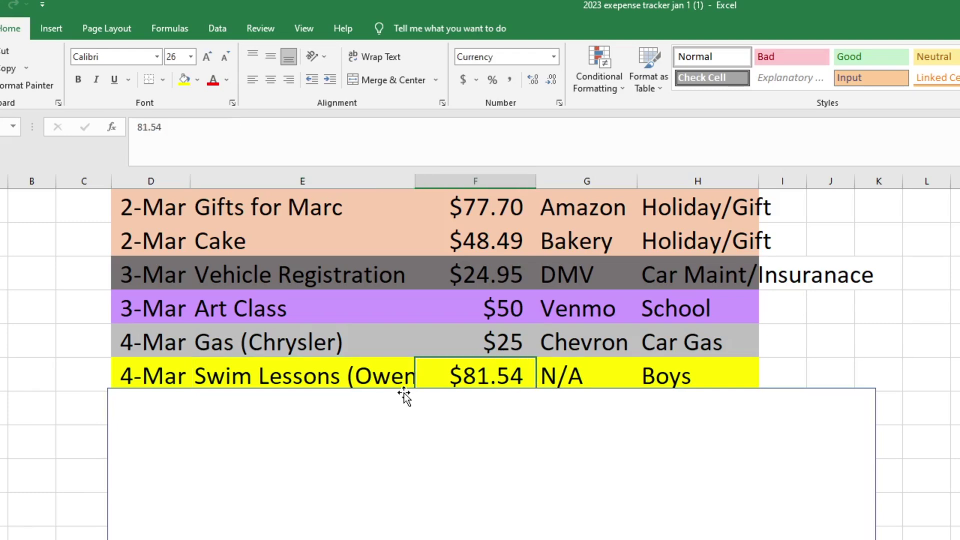
key("Right")
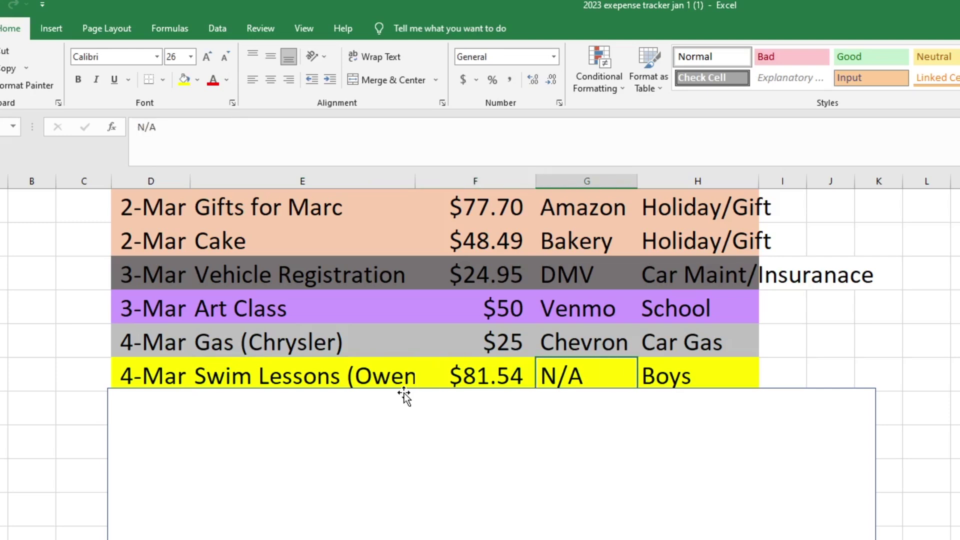
Lower the cover shape below the 4-Mar Birthday Dinner row, and select its item, amount, store and category cells in turn.
left_click_drag(409, 420, 407, 455)
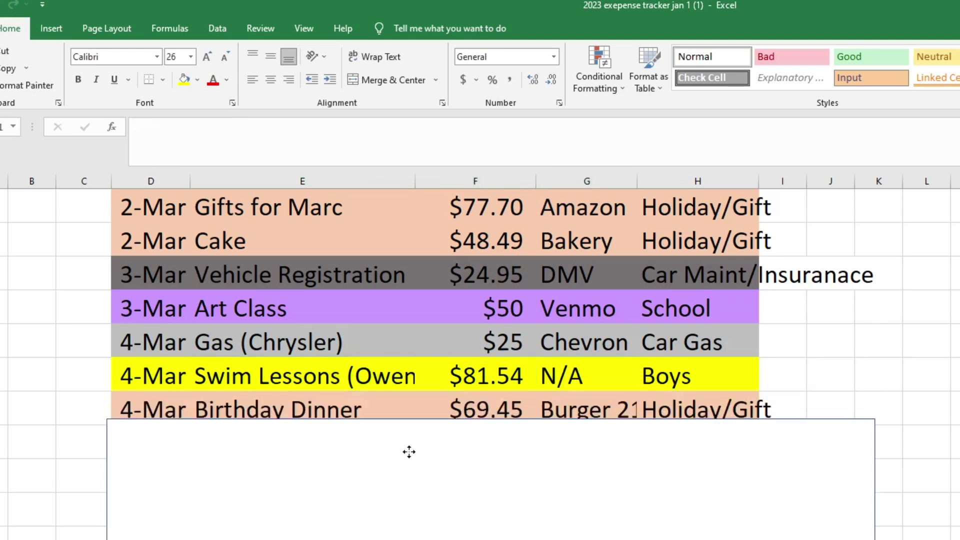
left_click(309, 403)
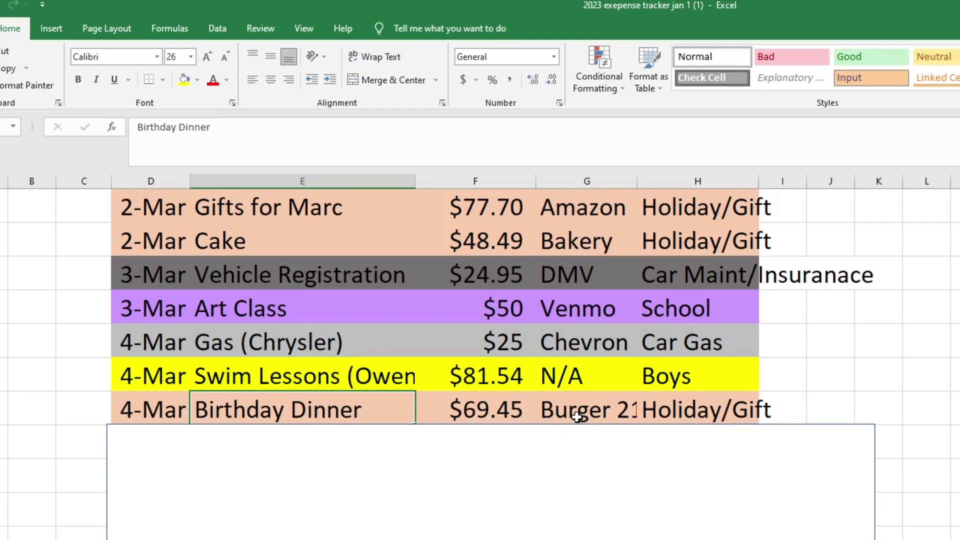
scroll(578, 418, "down", 1)
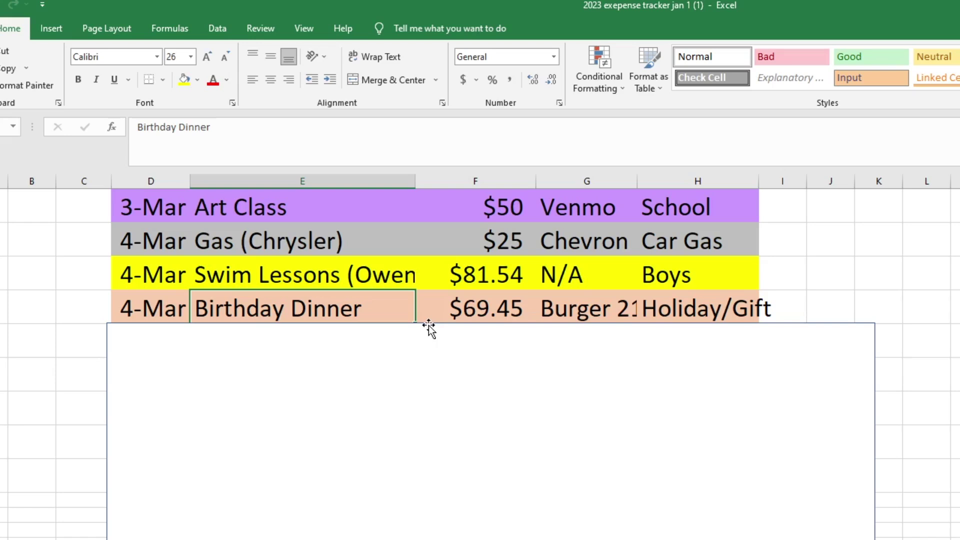
left_click(520, 302)
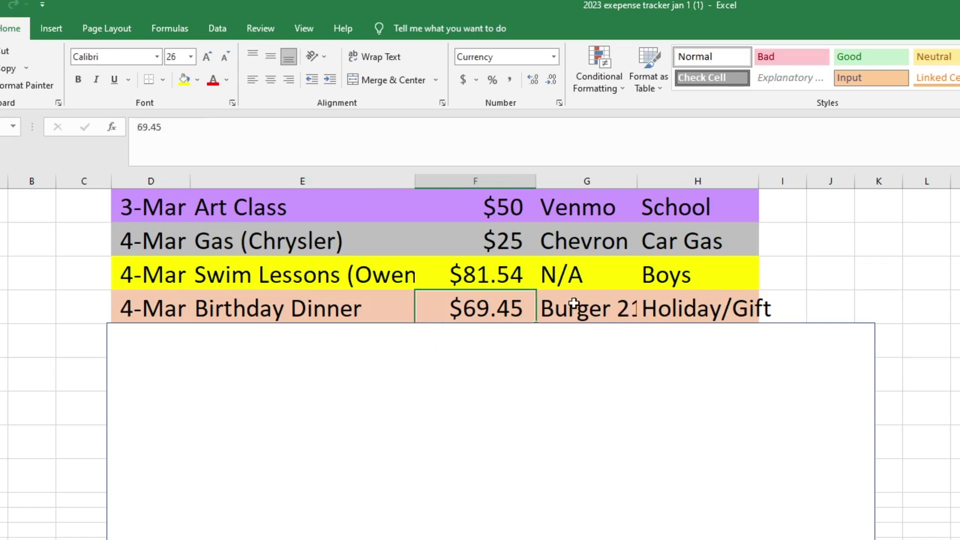
left_click(595, 306)
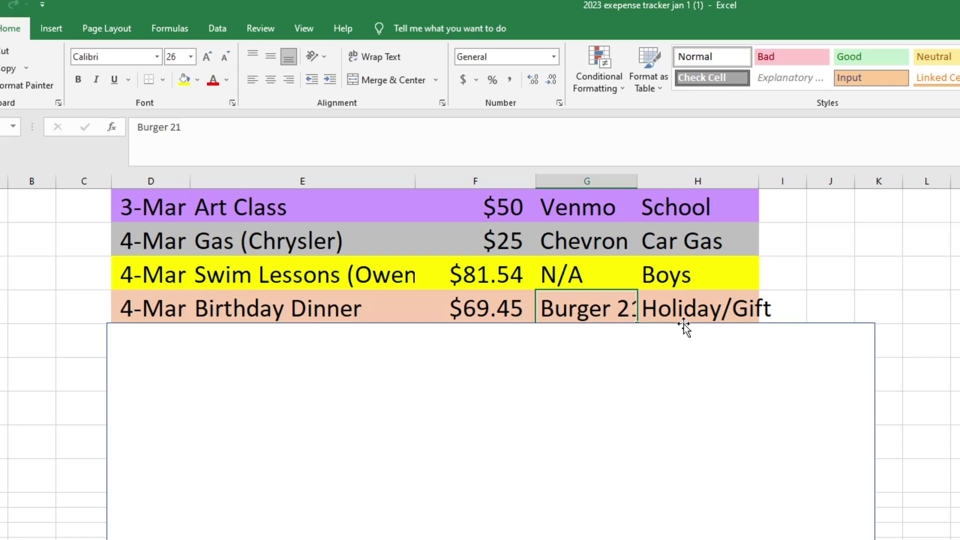
key("Right")
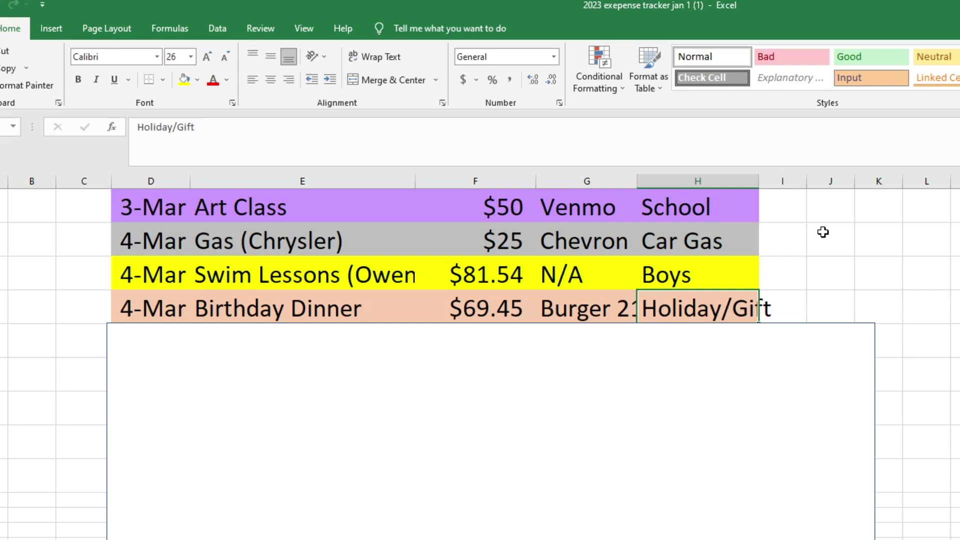
Move the cover shape below the 4-Mar Chores row, and select that expense's item, amount and category cells.
left_click(600, 368)
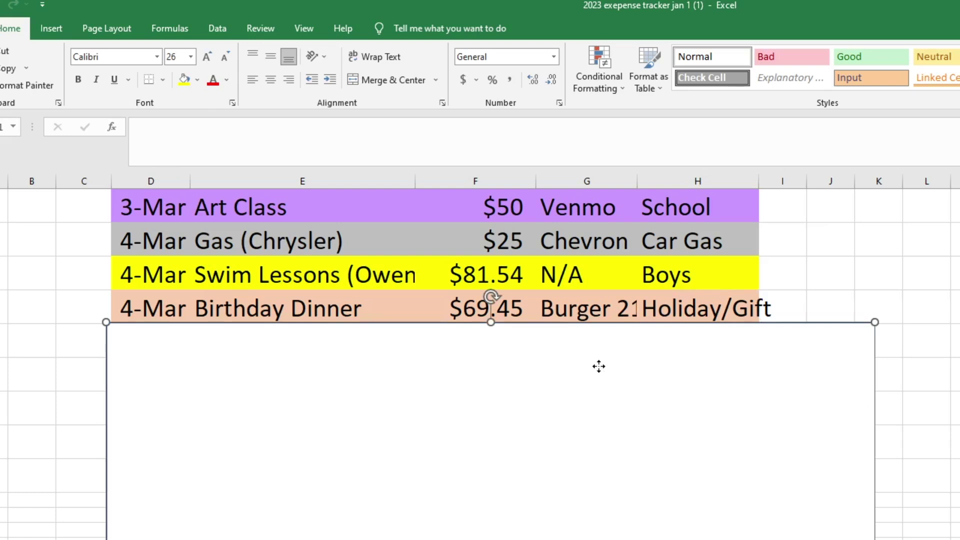
left_click_drag(600, 366, 603, 402)
left_click(341, 342)
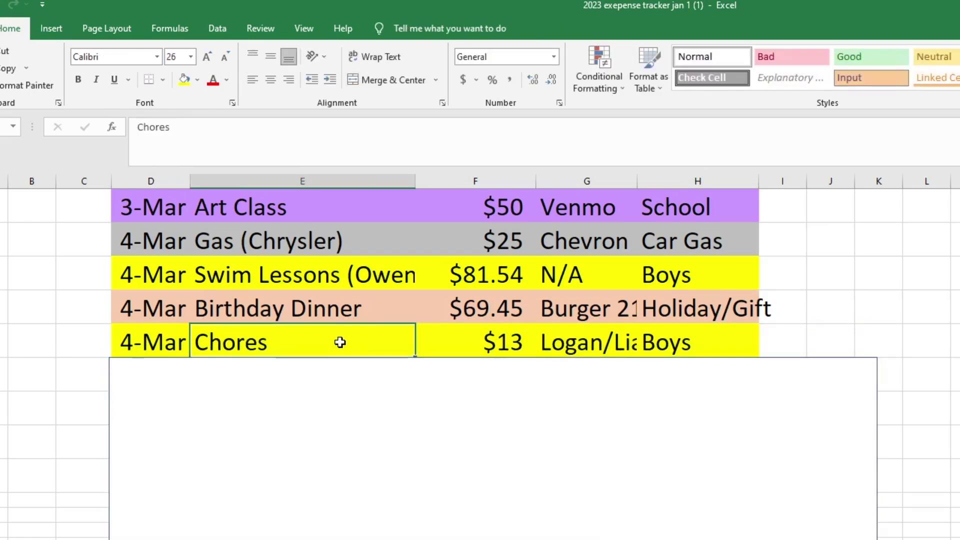
left_click(523, 338)
left_click(668, 343)
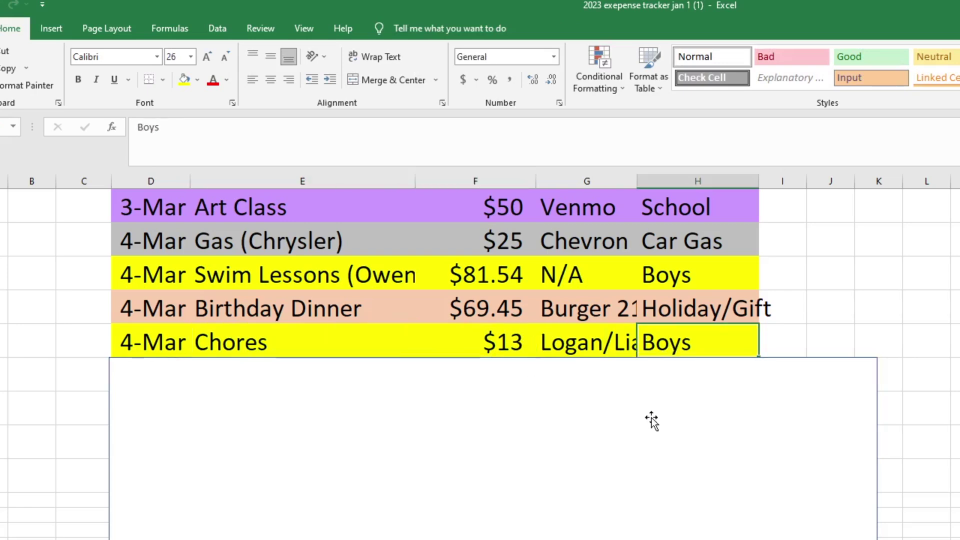
Reveal the 5-Mar Canva Subscription row by lowering the cover shape, and step through its item, amount, store and category cells.
left_click_drag(652, 417, 652, 444)
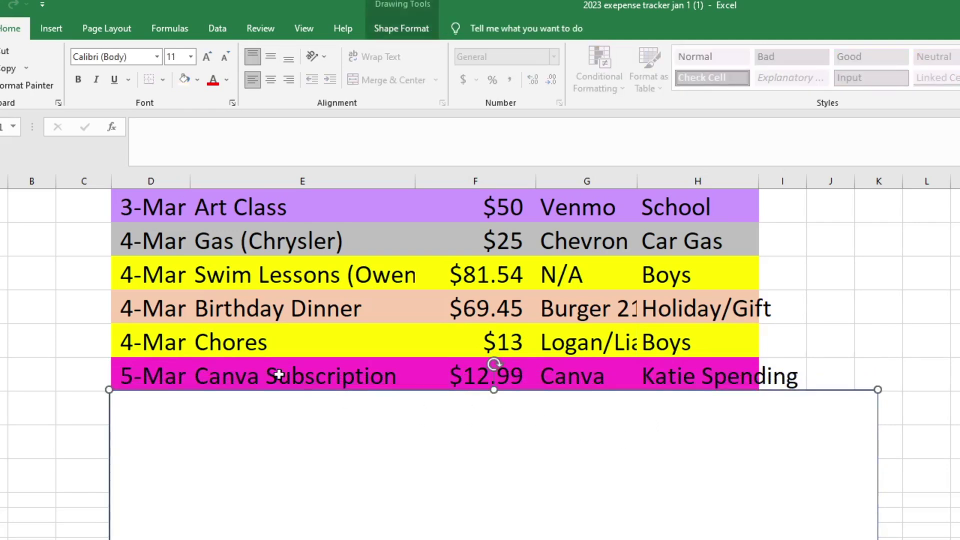
left_click(367, 376)
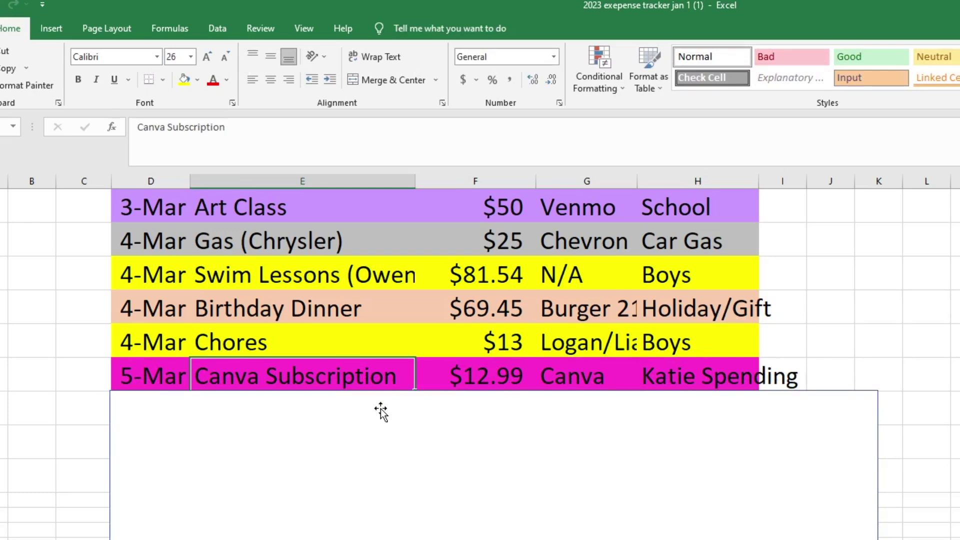
key("Right")
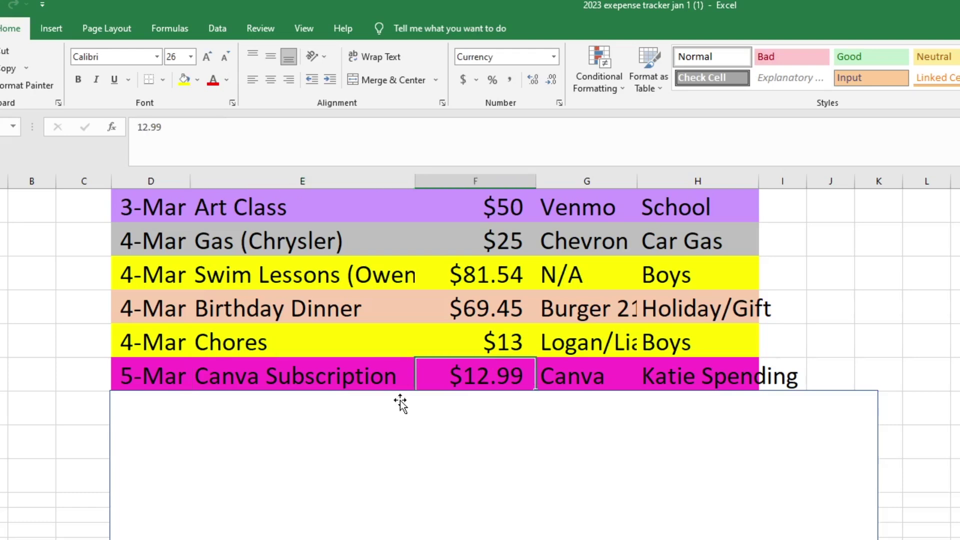
key("Right")
key("Right")
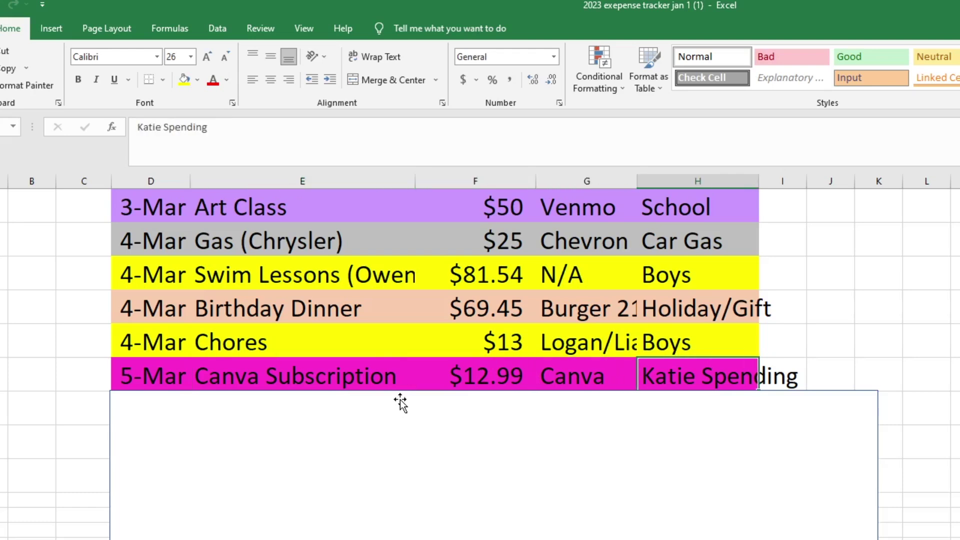
Lower the cover shape to reveal the 6-Mar NO SPEND and 7-Mar New Litter Box rows, selecting each row's item cell.
left_click_drag(423, 448, 418, 480)
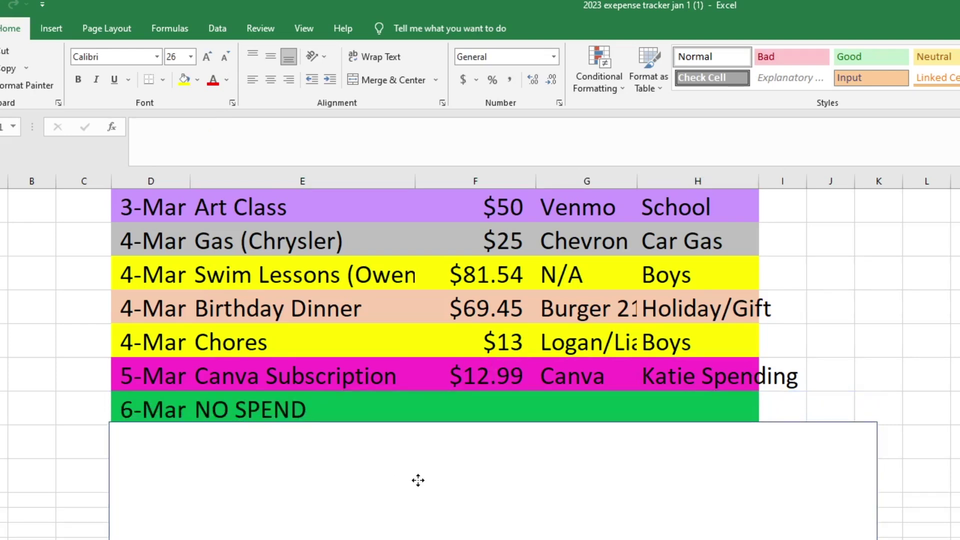
left_click_drag(418, 480, 418, 482)
left_click(308, 409)
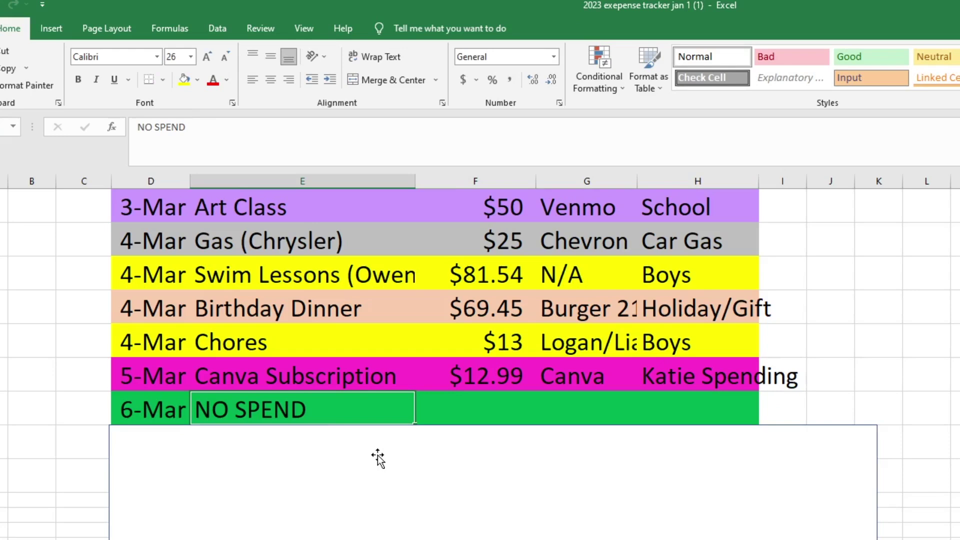
left_click_drag(377, 457, 378, 496)
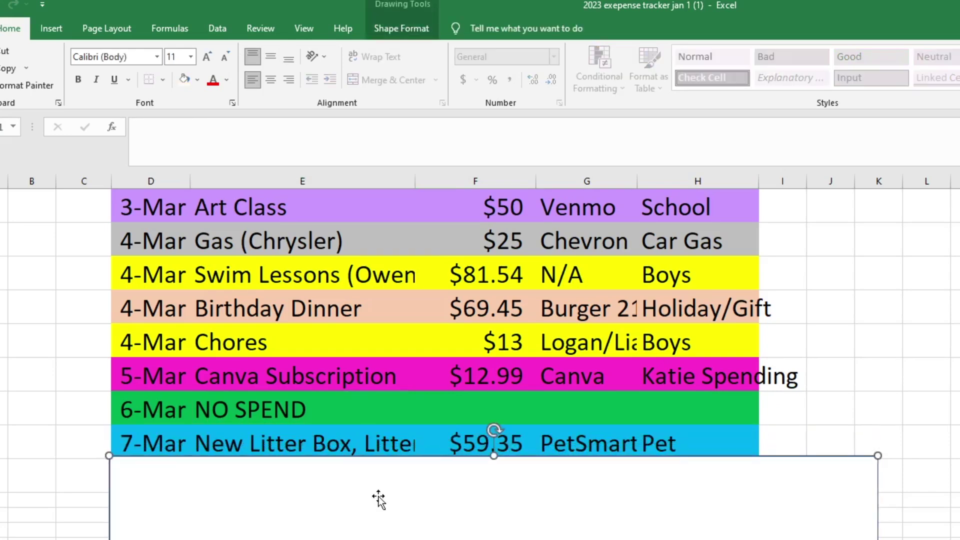
left_click(275, 447)
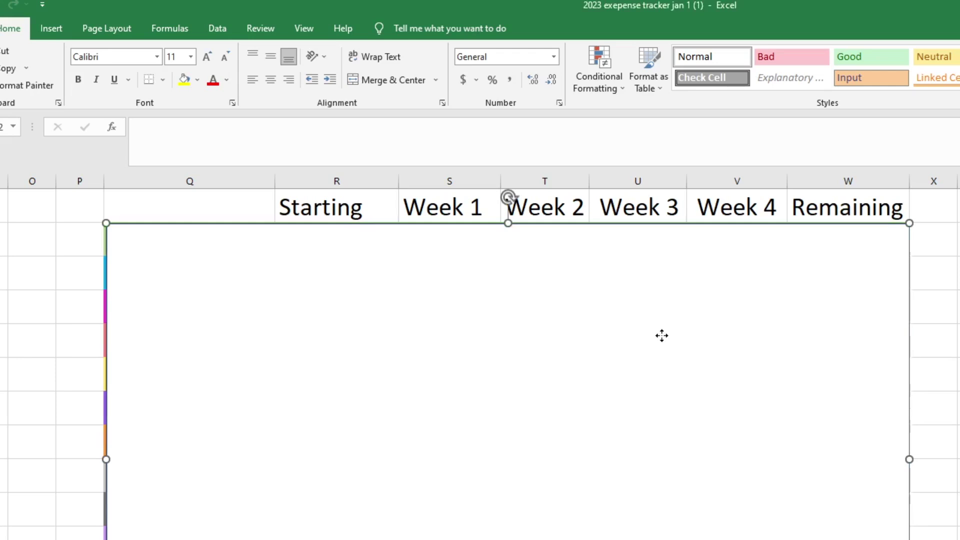
Uncover the Grocery and Pet budget rows with the cover shape, selecting Grocery's Week 1 cell and Pet's Starting and Week 1 cells.
left_click_drag(662, 335, 661, 370)
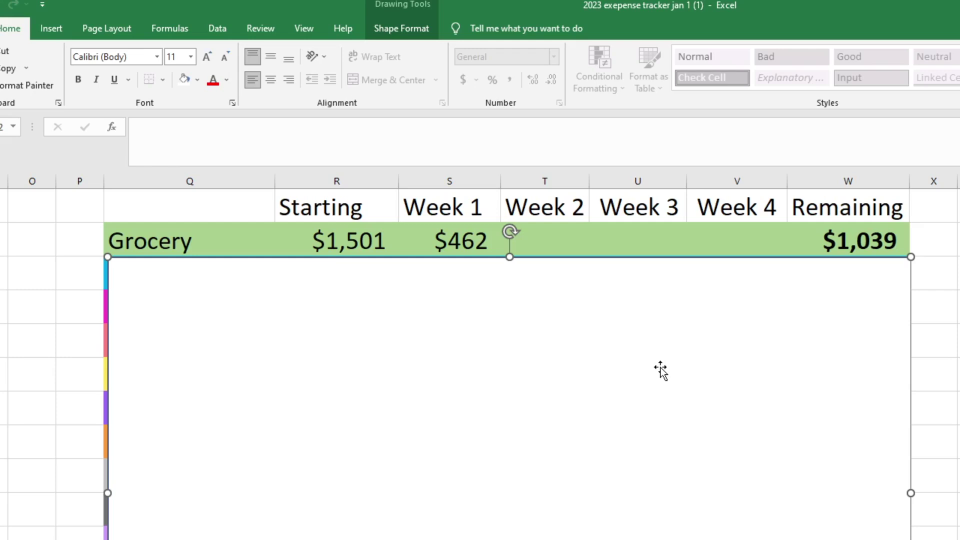
left_click(422, 236)
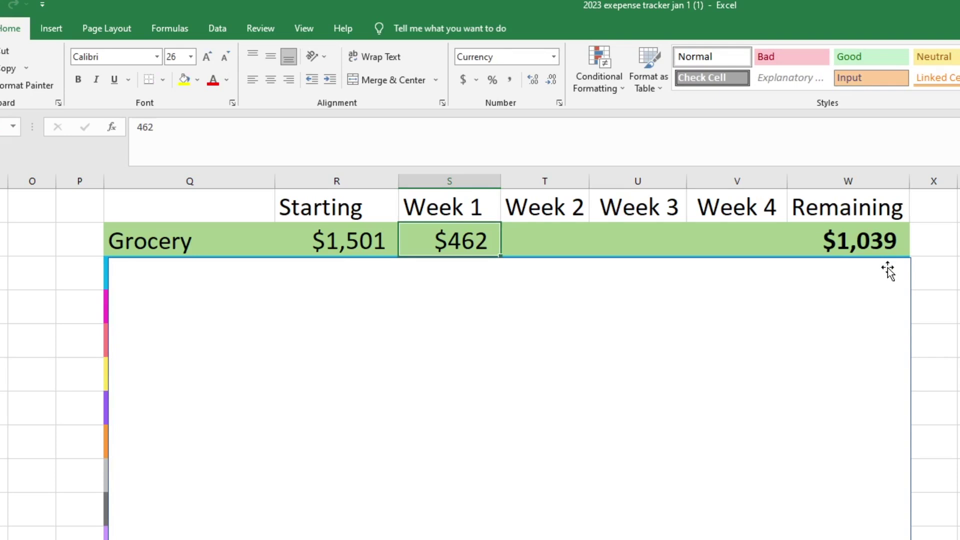
left_click_drag(855, 293, 856, 323)
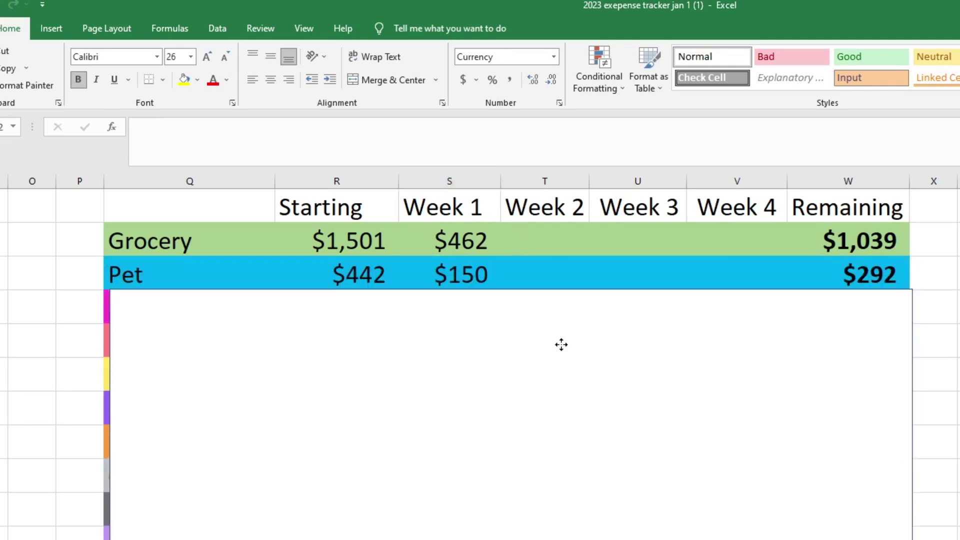
left_click(440, 311)
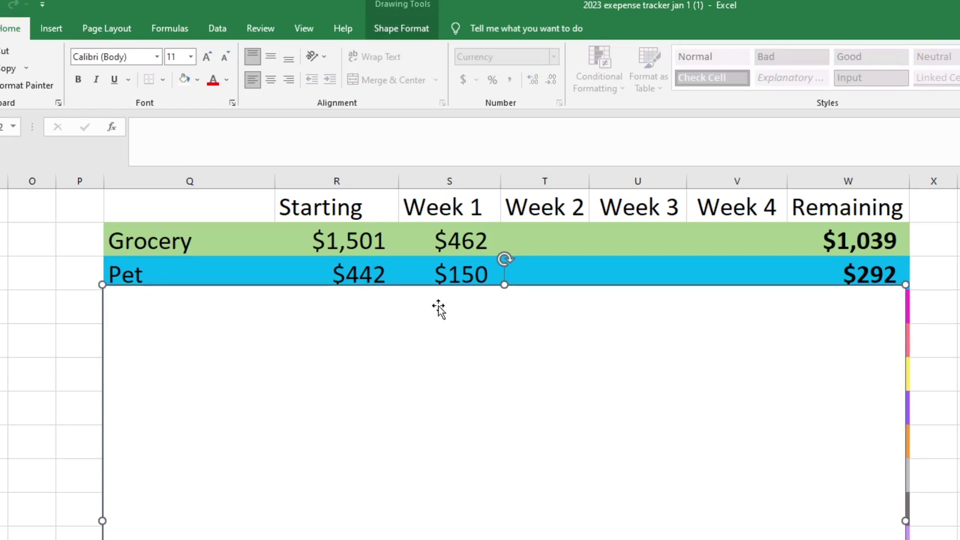
left_click(375, 275)
left_click(461, 274)
left_click_drag(504, 340, 504, 347)
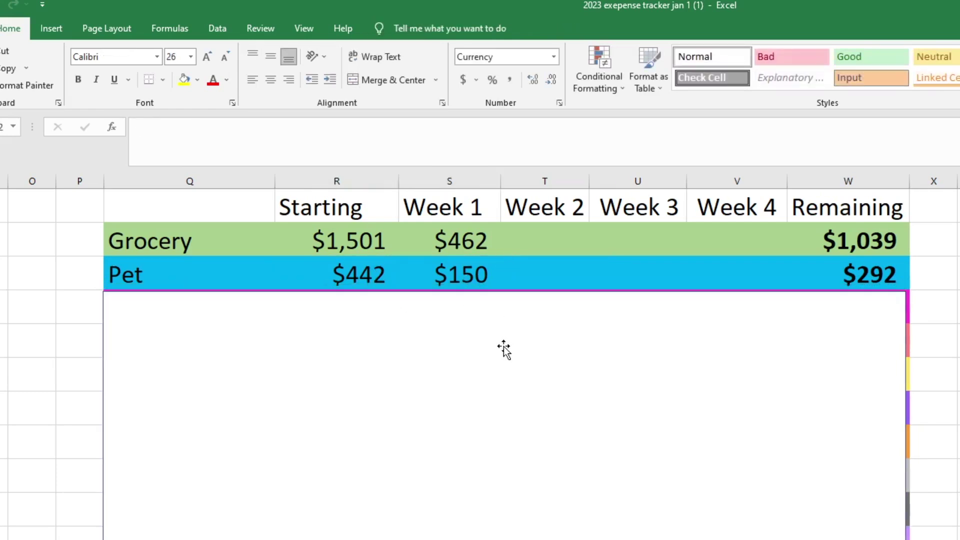
Review the Pet row's Week 1 amount and the Remaining amounts for Grocery and Pet.
left_click(469, 272)
left_click(853, 250)
left_click(867, 275)
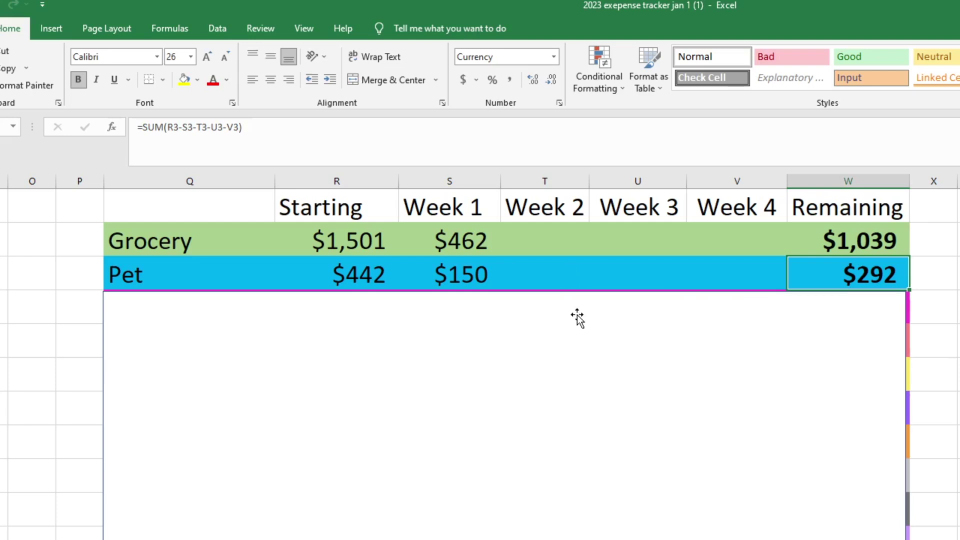
left_click(485, 278)
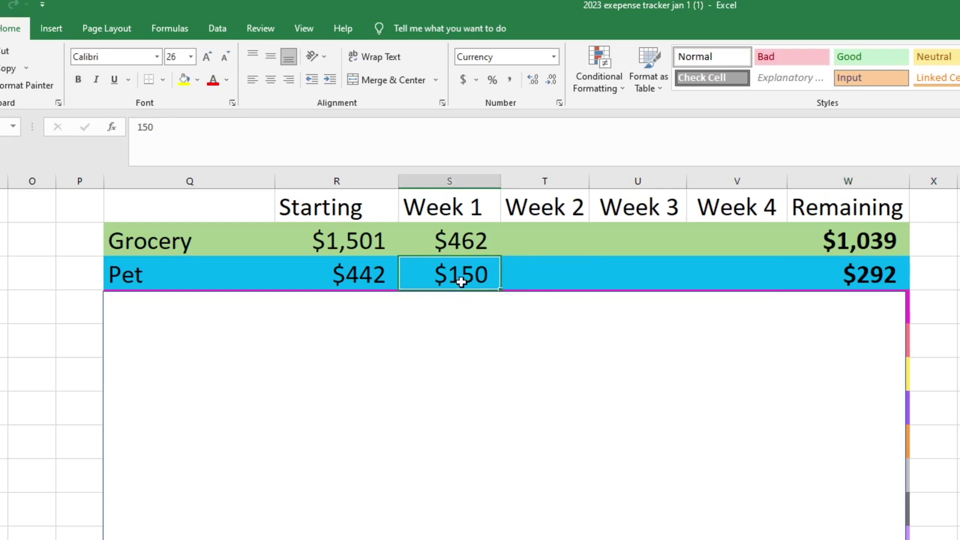
Move the cover shape below the magenta budget row under Pet, and step across that row from Starting to Remaining.
left_click(475, 333)
left_click_drag(474, 334, 476, 358)
left_click(369, 311)
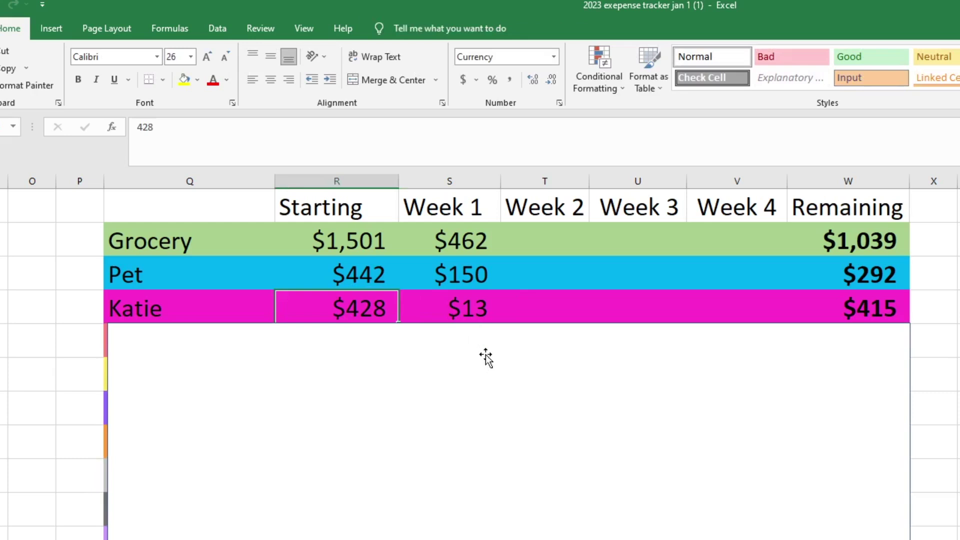
key("Right")
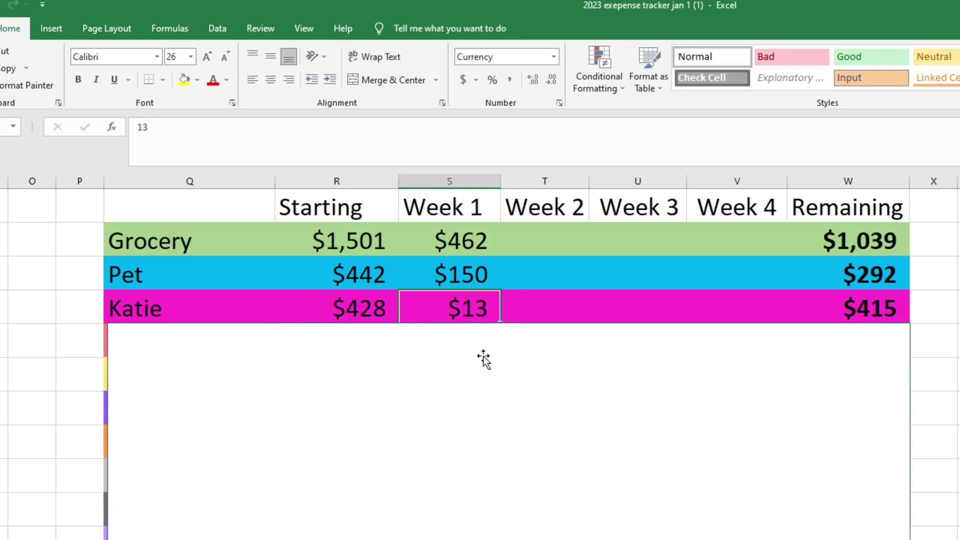
key("Right")
key("Right")
key("Right")
key("Right")
Reveal the red budget row above Boys with the cover shape, and select its Starting, Week 1 and Remaining cells.
left_click_drag(484, 359, 482, 370)
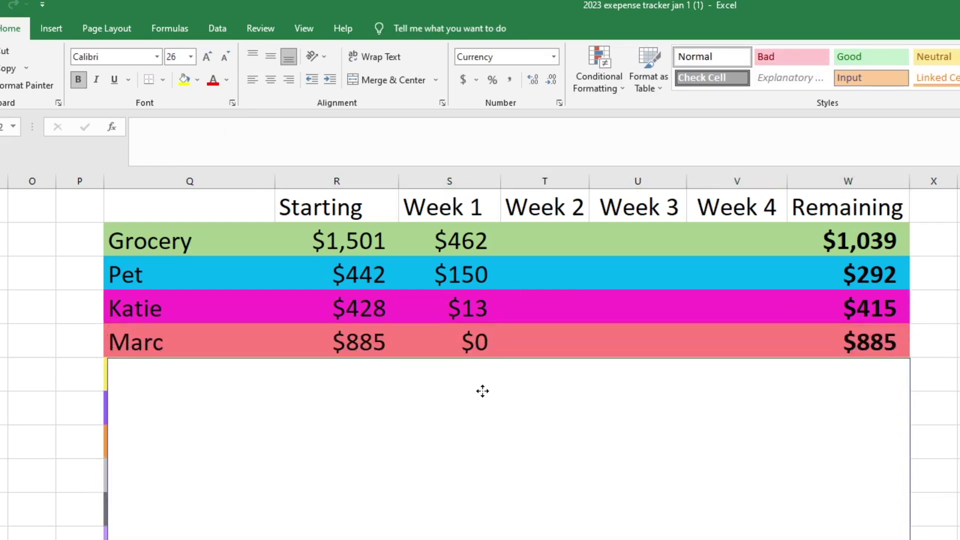
left_click(483, 391)
left_click(394, 340)
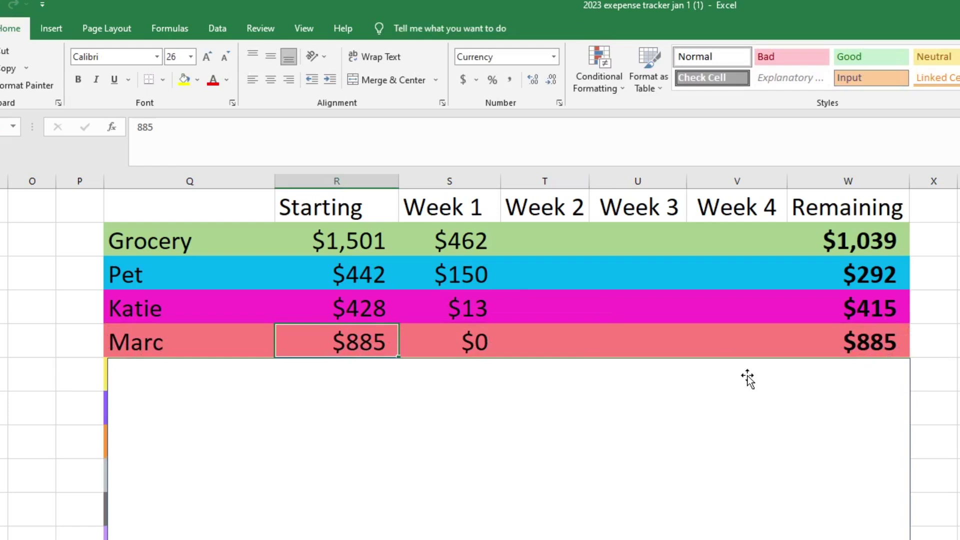
left_click(461, 339)
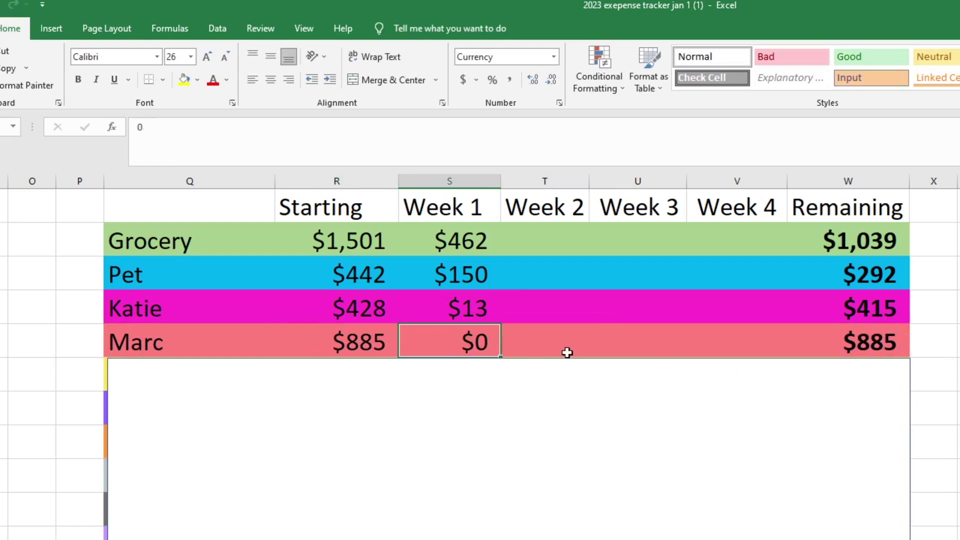
left_click(883, 344)
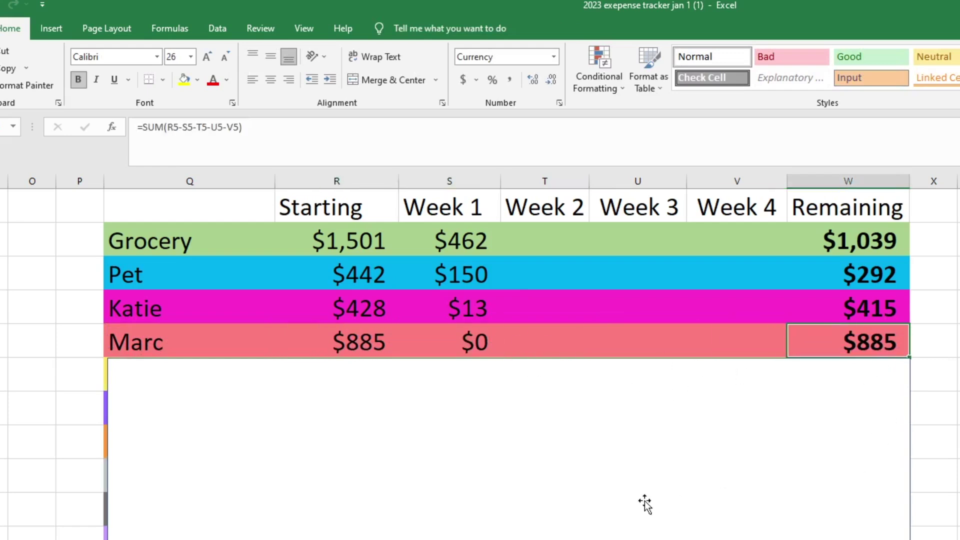
Lower the cover shape below the Boys row, and select its Starting, Week 1 and Remaining amounts in turn.
left_click_drag(594, 444, 591, 474)
left_click(371, 377)
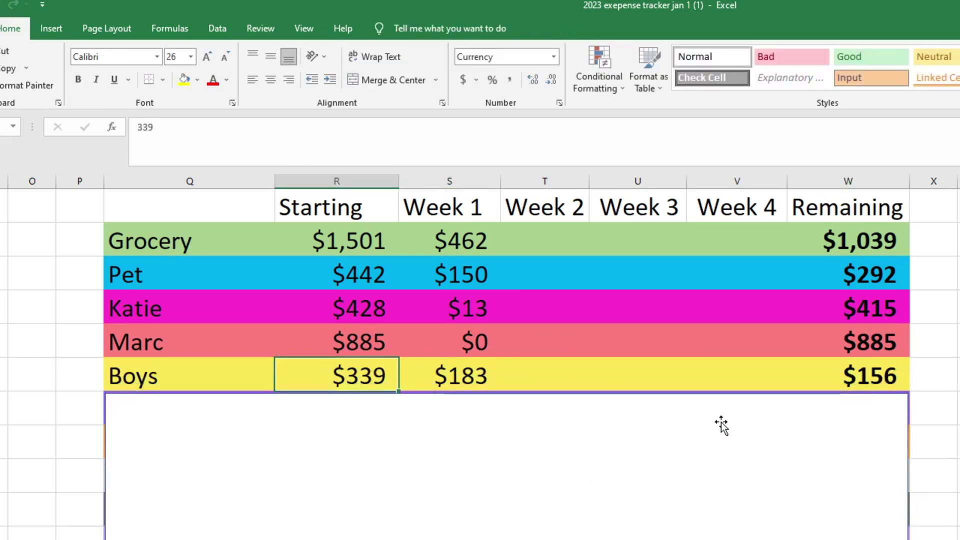
left_click(491, 377)
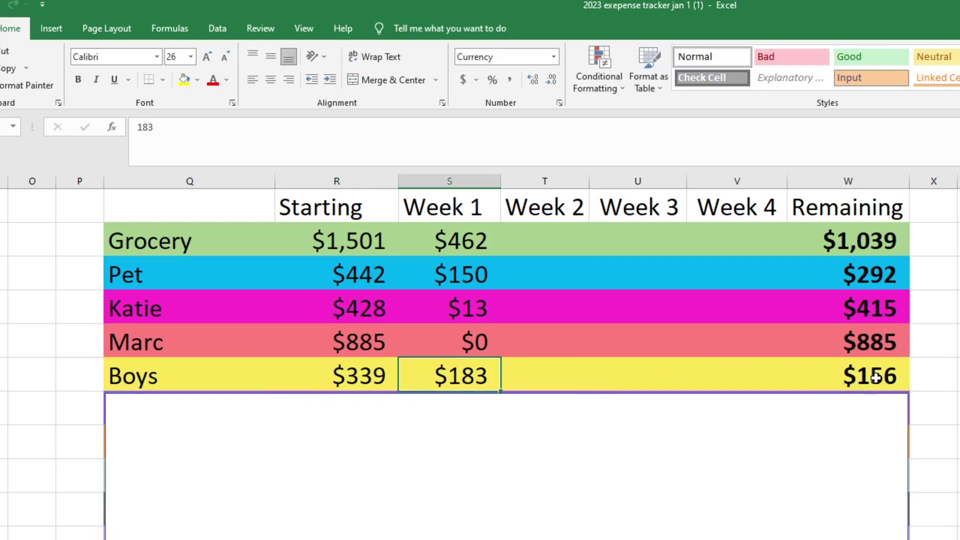
left_click(876, 378)
Move the cover shape down to reveal the Misc row, and select its Starting amount.
left_click(840, 425)
left_click_drag(840, 426, 842, 455)
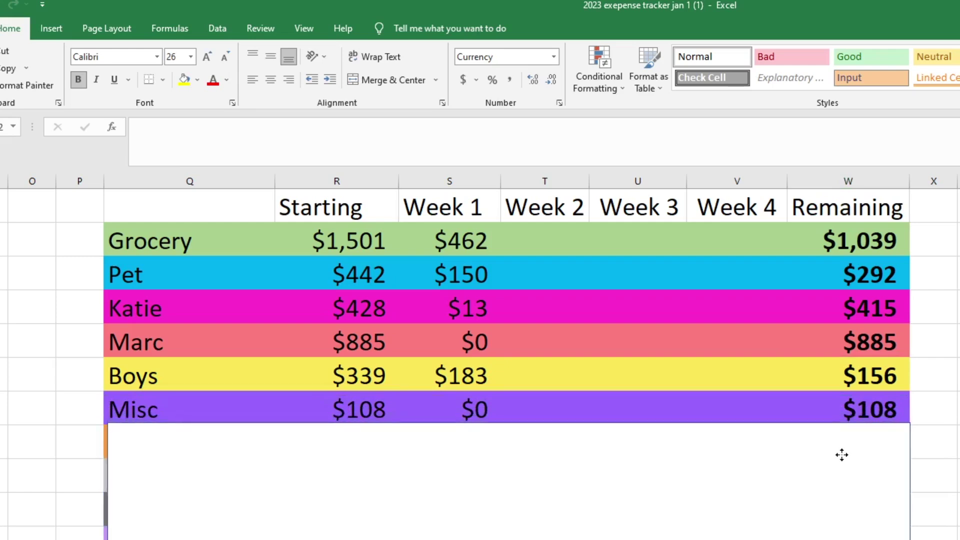
left_click(368, 403)
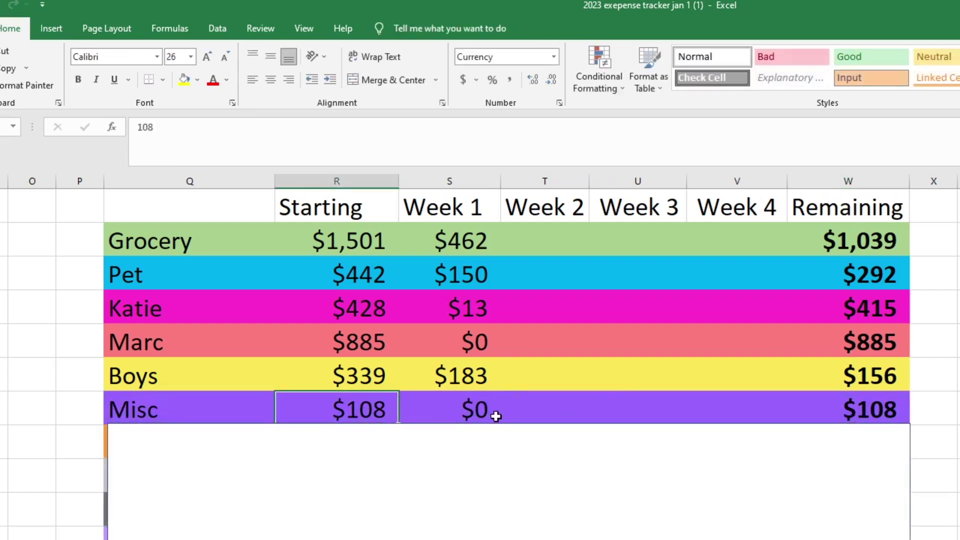
Uncover the House Bills row by lowering the cover shape, and step through its Starting, Week 1 and Remaining cells.
left_click_drag(737, 478, 736, 510)
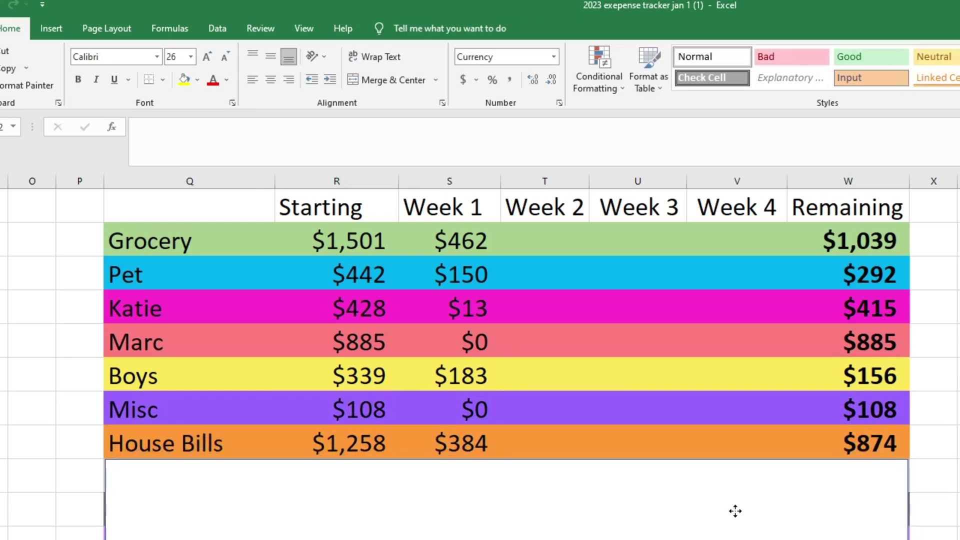
left_click(359, 449)
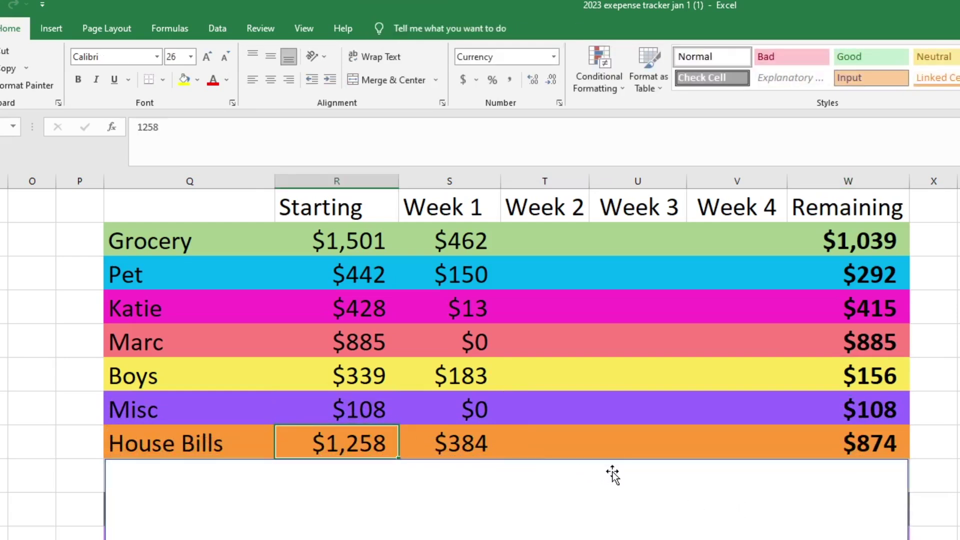
left_click(460, 440)
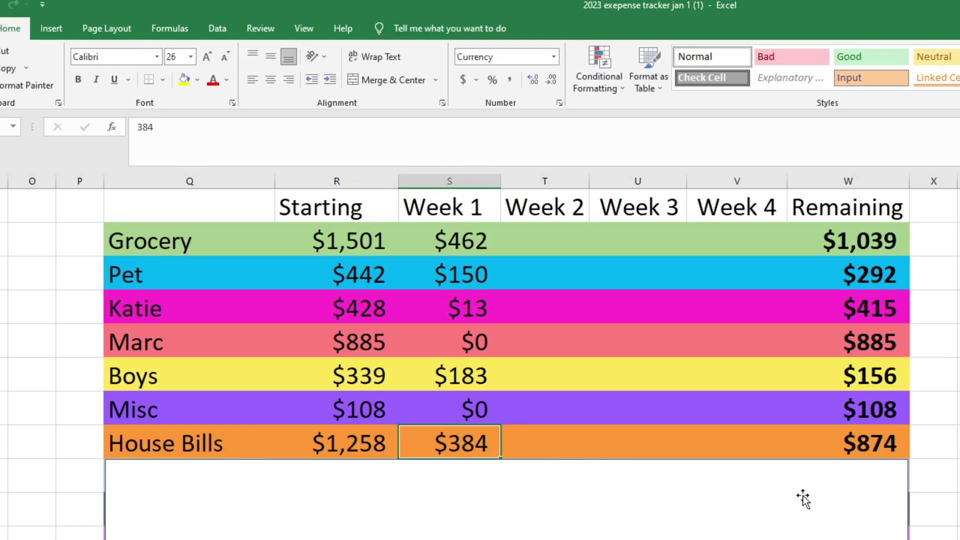
left_click(869, 450)
Shift the cover shape below the Car Gas row, and select its Starting, Week 1 and Remaining cells.
left_click_drag(830, 495, 829, 523)
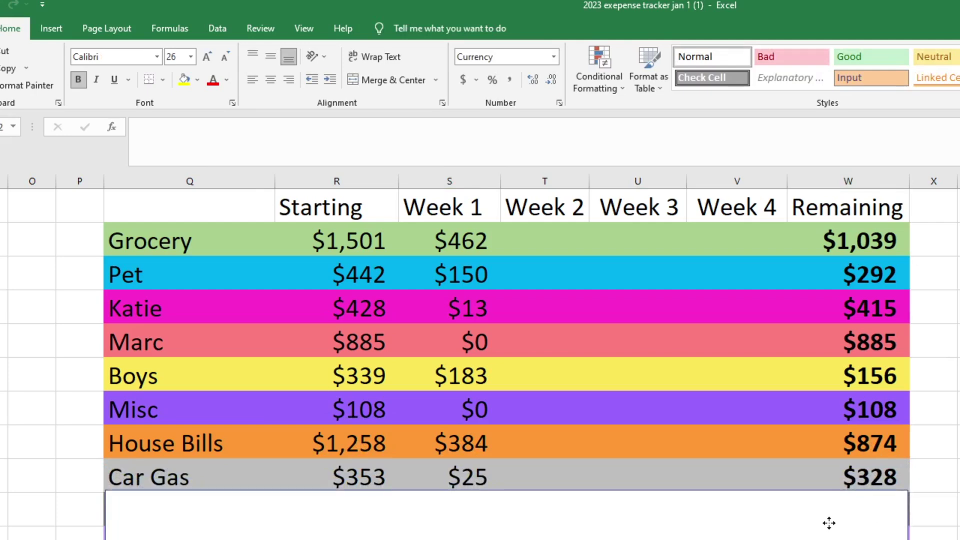
left_click(354, 476)
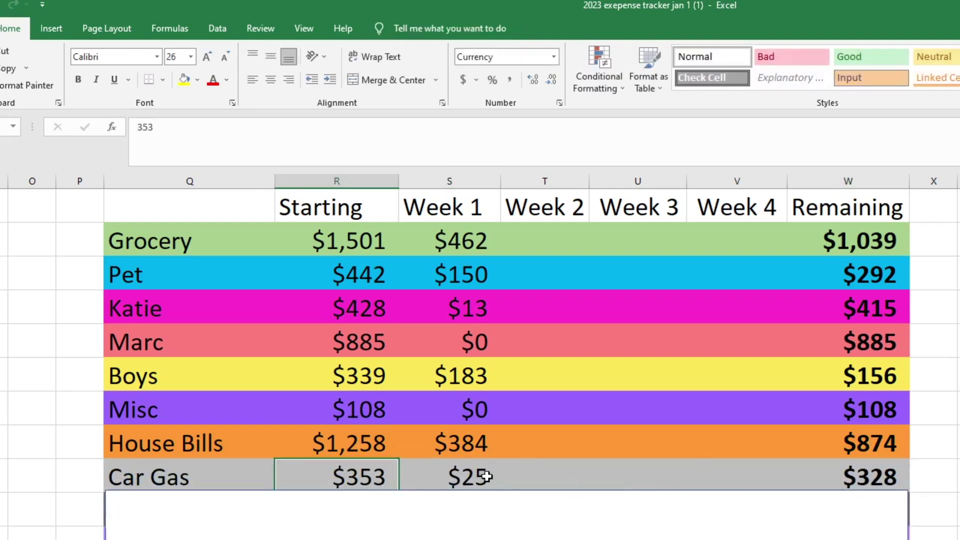
left_click(483, 476)
left_click(868, 483)
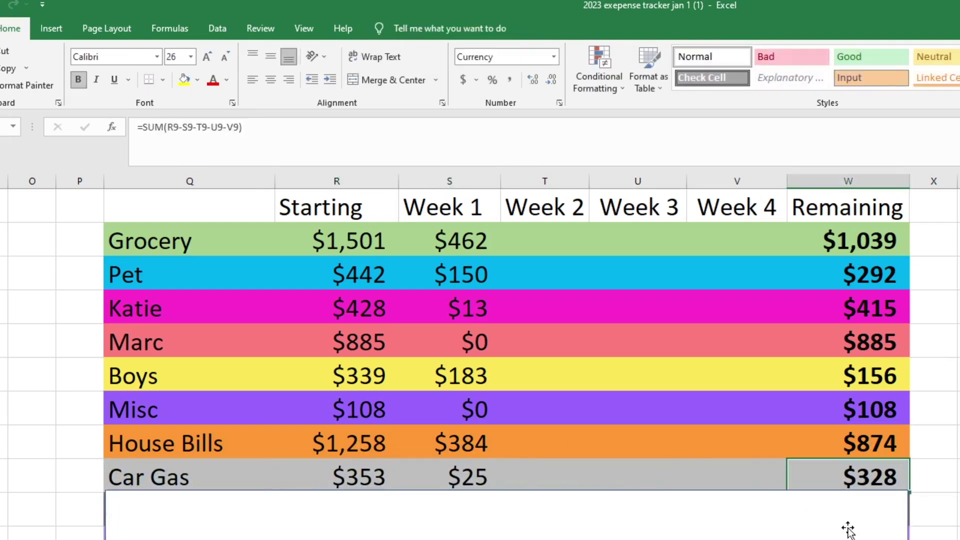
Reveal the Car Insur./Main row with the cover shape, and move the selection from its Starting amount across to Remaining.
left_click(586, 530)
left_click_drag(585, 529, 586, 539)
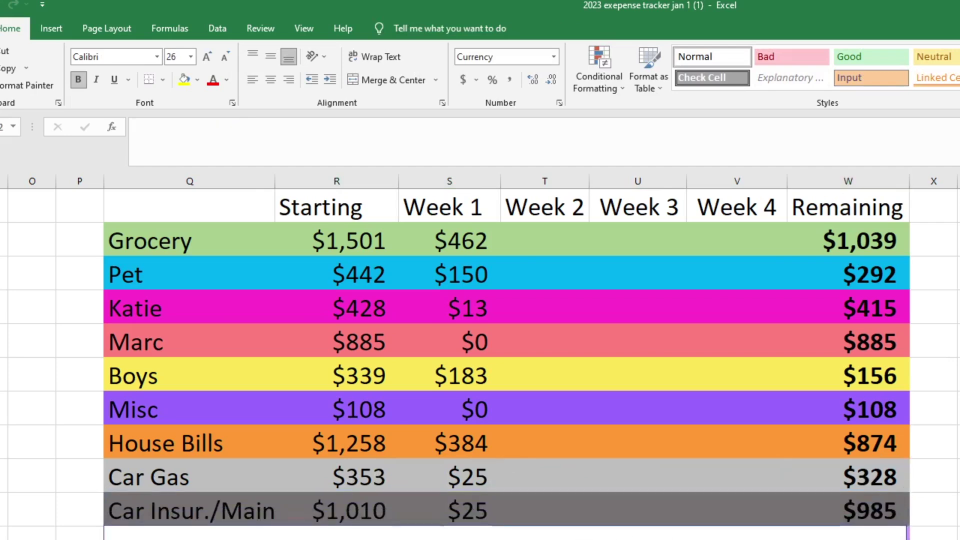
left_click(423, 523)
left_click(373, 512)
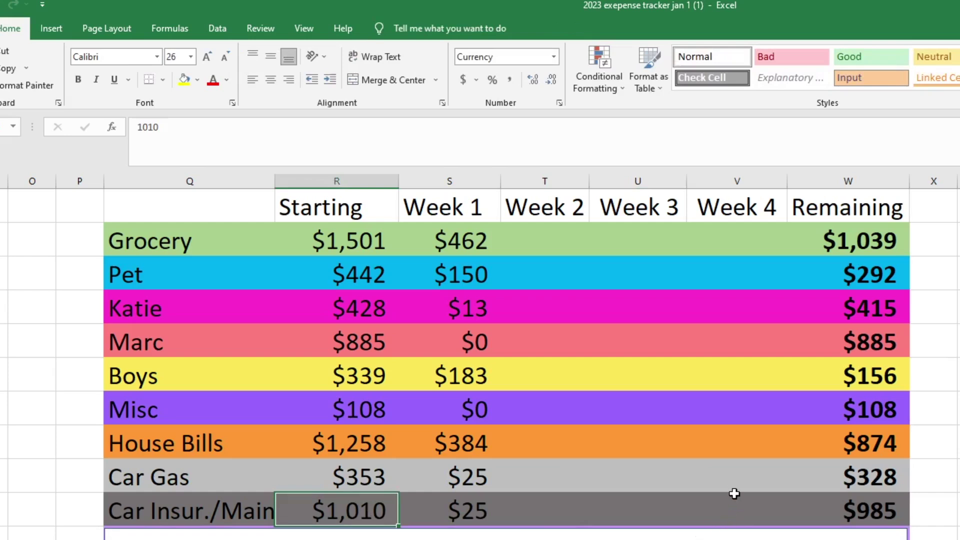
key("Right")
key("Right")
key("Right")
key("Right")
key("Right")
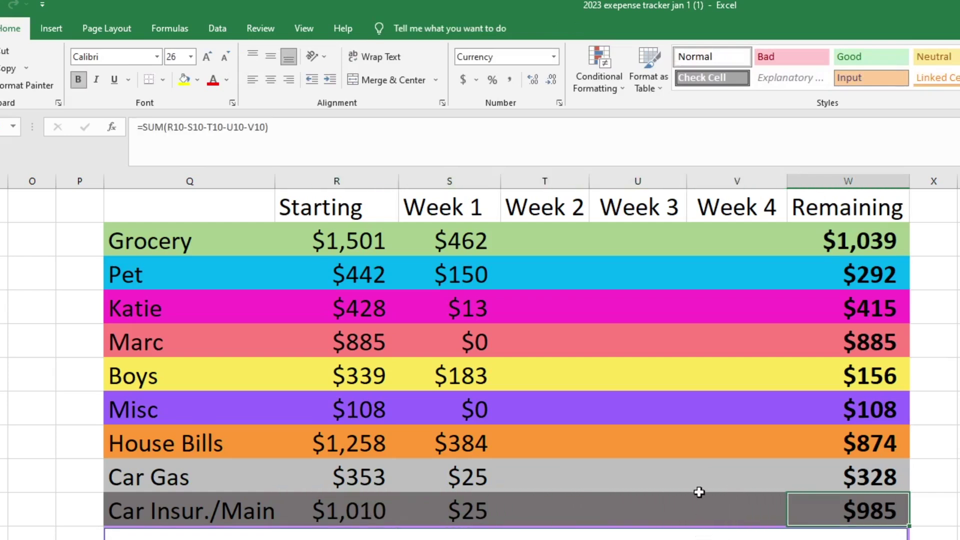
Bring the cover shape just below the School row, and select its Starting, Week 1 and Remaining cells.
scroll(701, 497, "down", 3)
left_click(398, 360)
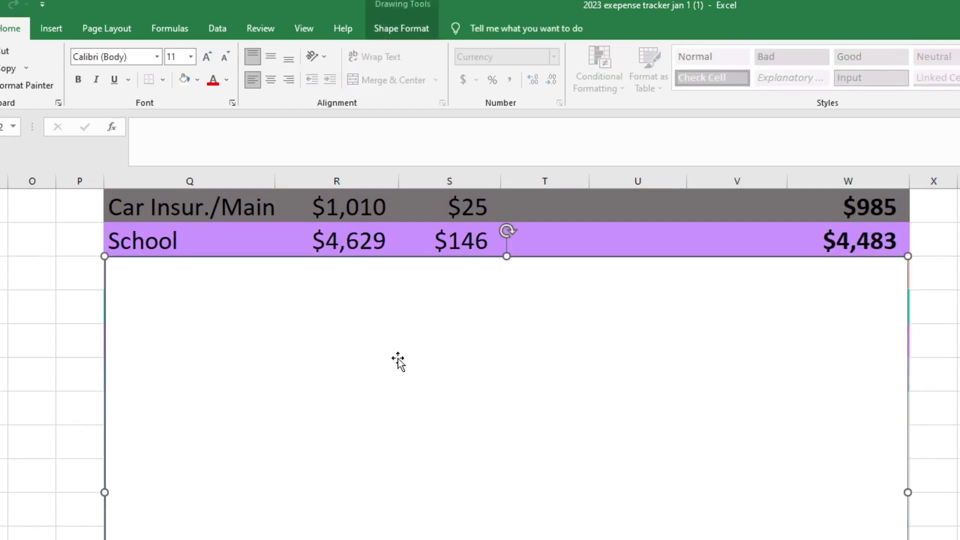
left_click(351, 244)
left_click(465, 240)
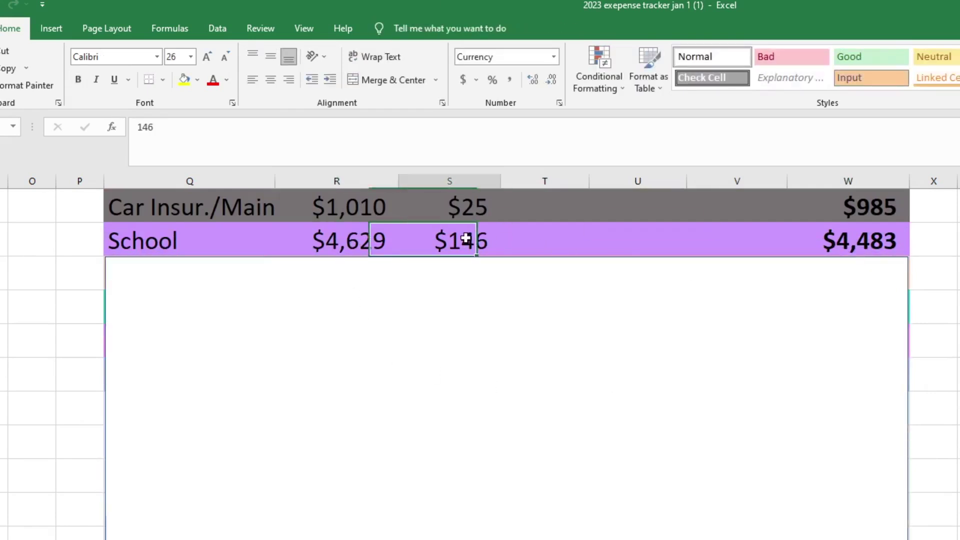
left_click(897, 244)
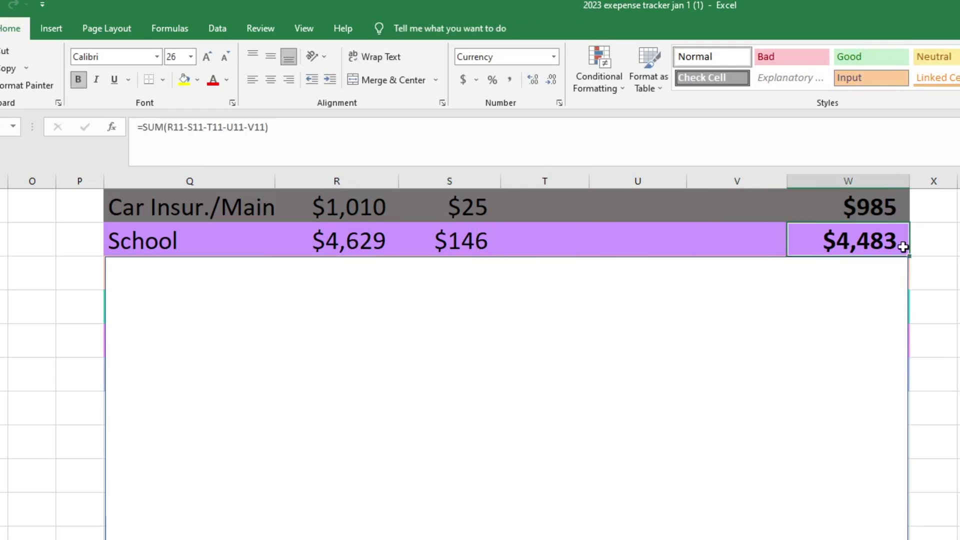
Lower the cover shape to reveal the Holiday/Gift row, and select its Starting, Week 1 and Remaining cells in turn.
left_click_drag(848, 298, 845, 325)
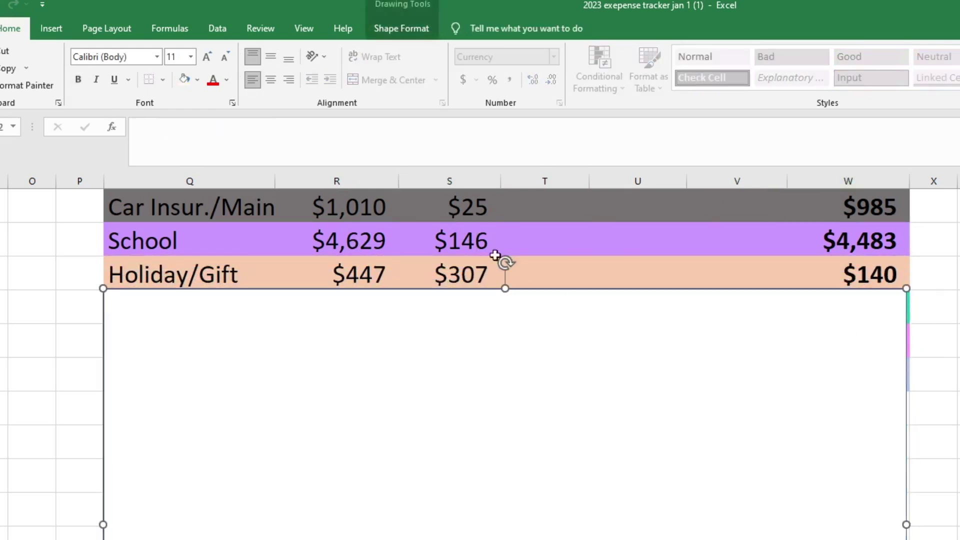
left_click(506, 260)
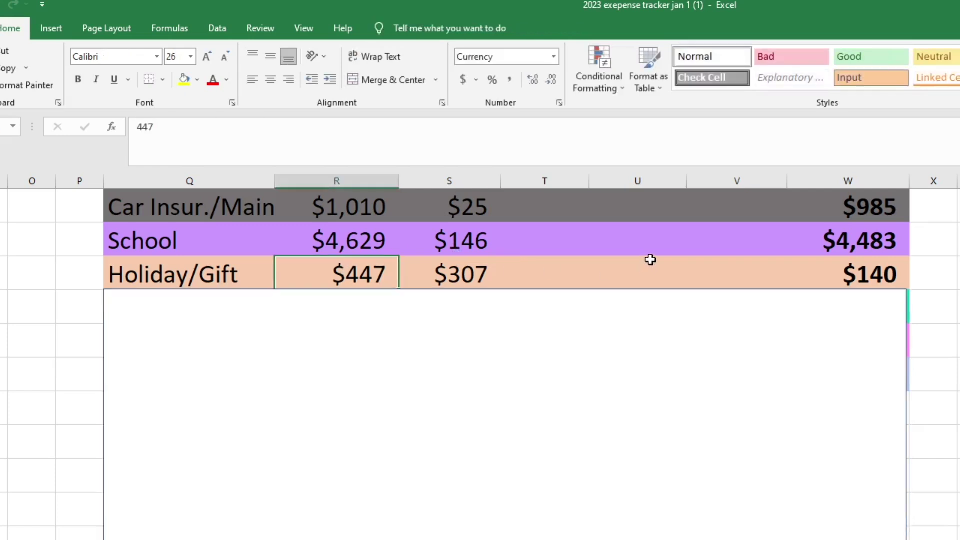
left_click(454, 274)
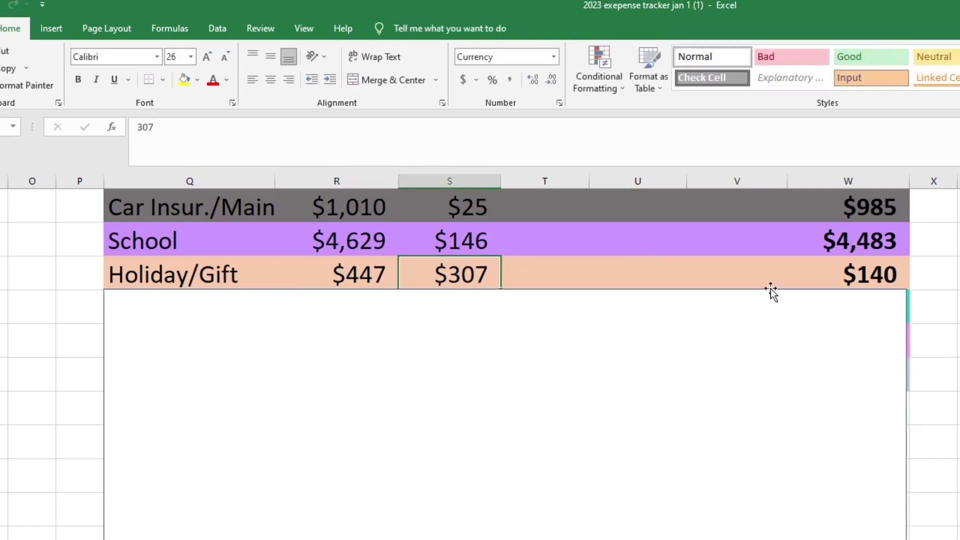
left_click(862, 274)
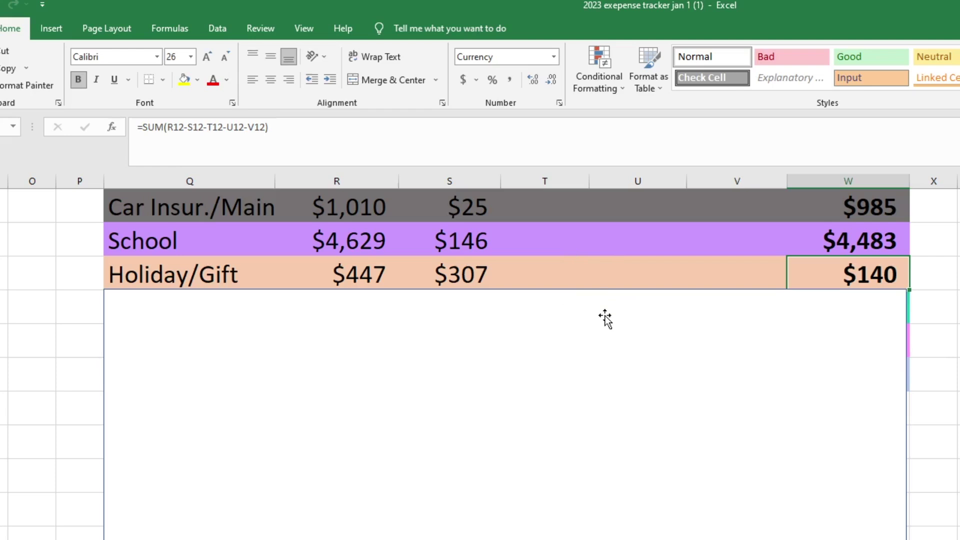
Move the cover shape just below the Eating Out row, and step through its Starting, Week 1 and Remaining cells.
left_click_drag(605, 319, 606, 353)
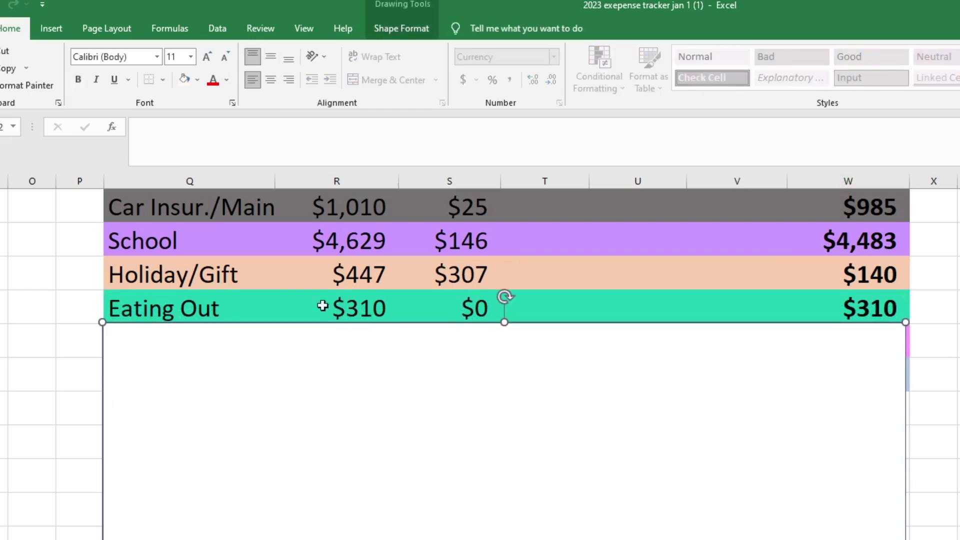
left_click(370, 315)
left_click(489, 308)
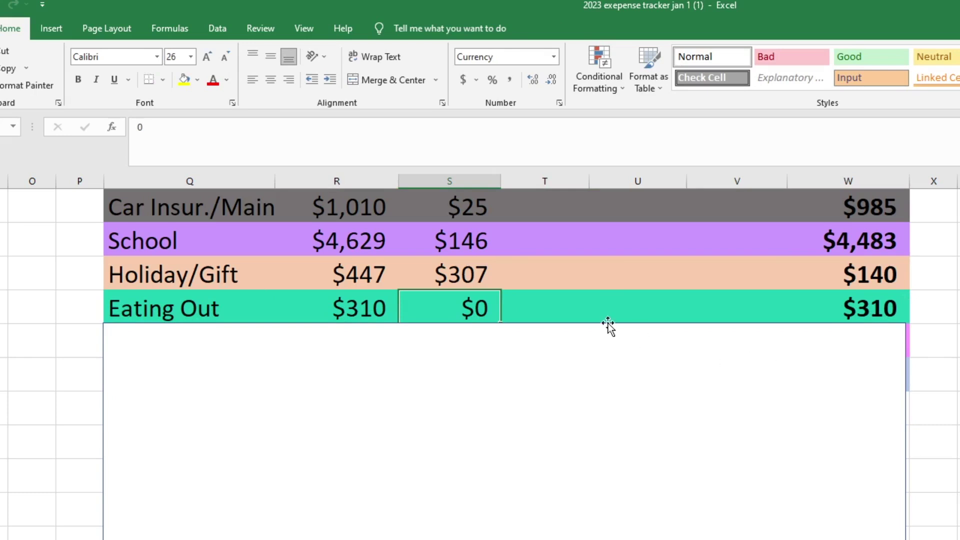
left_click(900, 308)
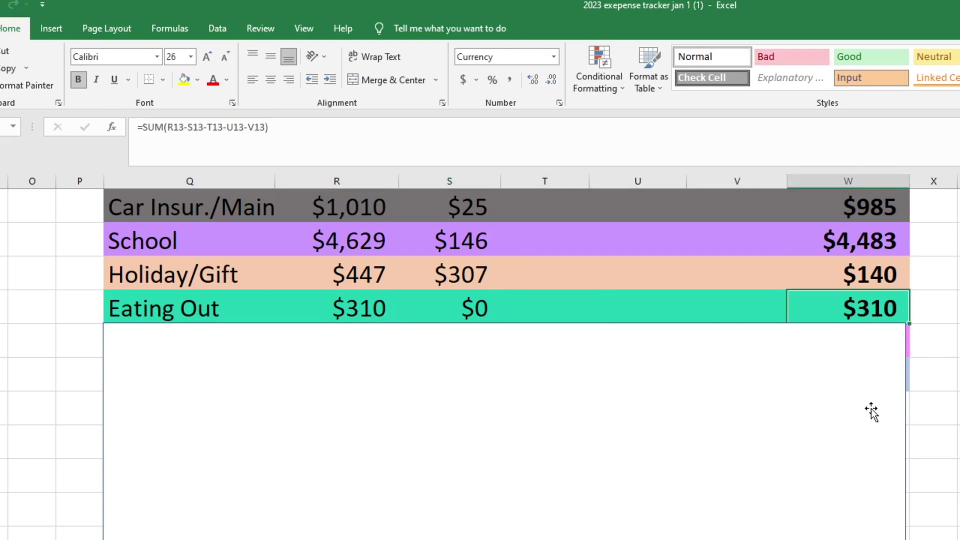
Uncover the House Things row with the cover shape, and select its Starting, Week 1 and Remaining amounts.
left_click_drag(859, 380, 859, 410)
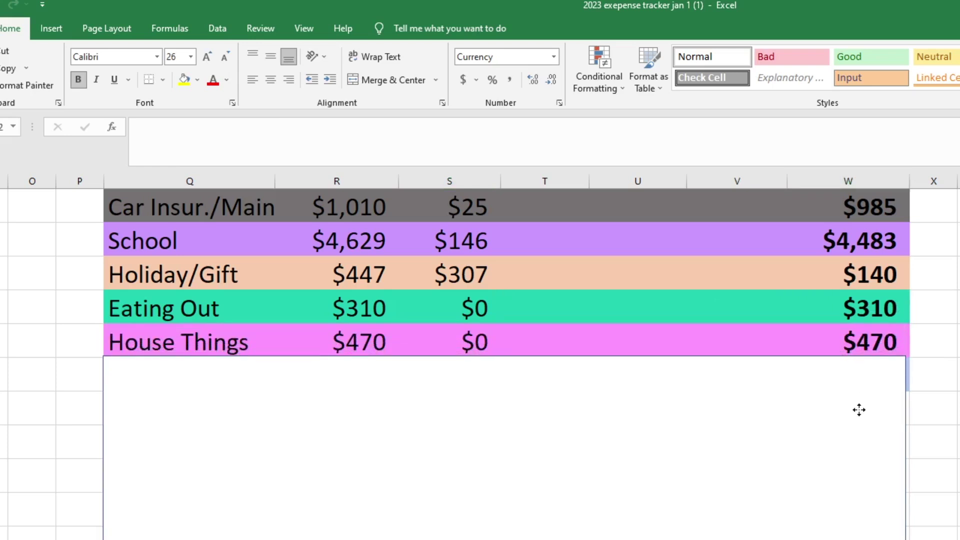
left_click(383, 341)
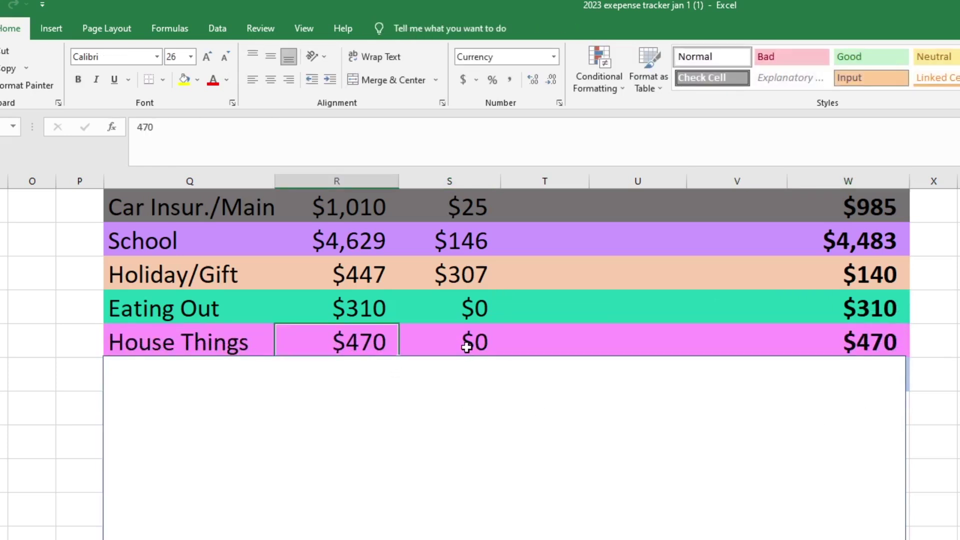
left_click(467, 345)
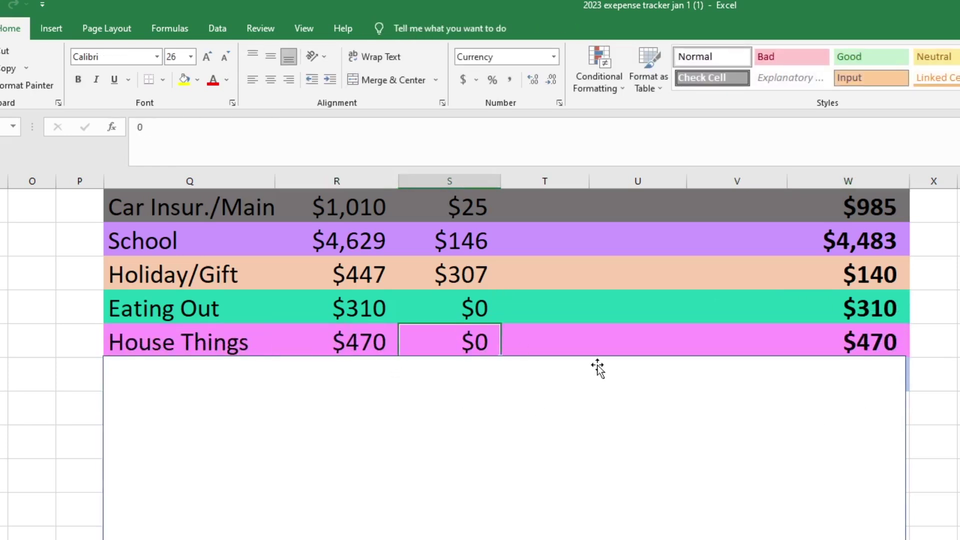
left_click(862, 330)
Shift the cover shape below the Family row, select its Starting, Week 1 and Remaining cells, and return to the top of the summary.
left_click(806, 394)
left_click_drag(806, 394, 805, 433)
left_click(332, 368)
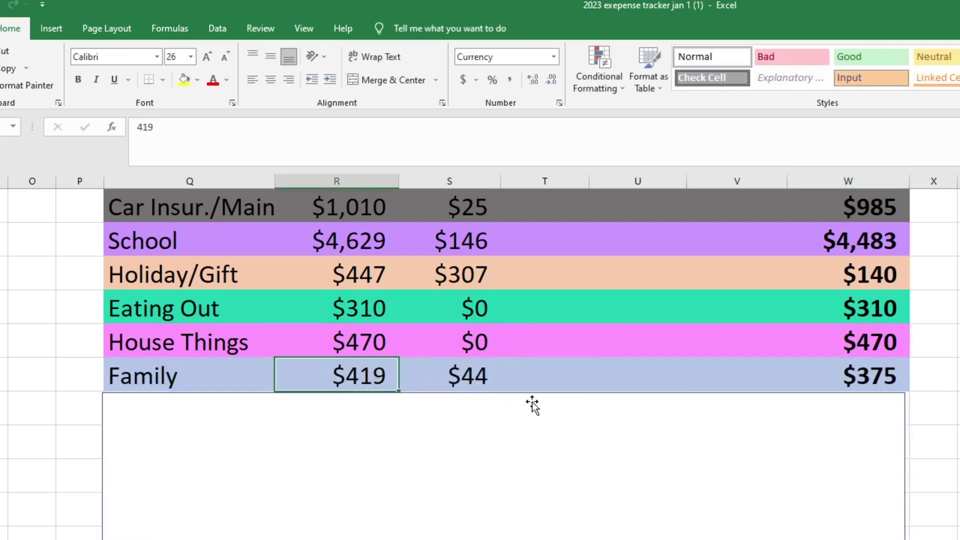
left_click(483, 378)
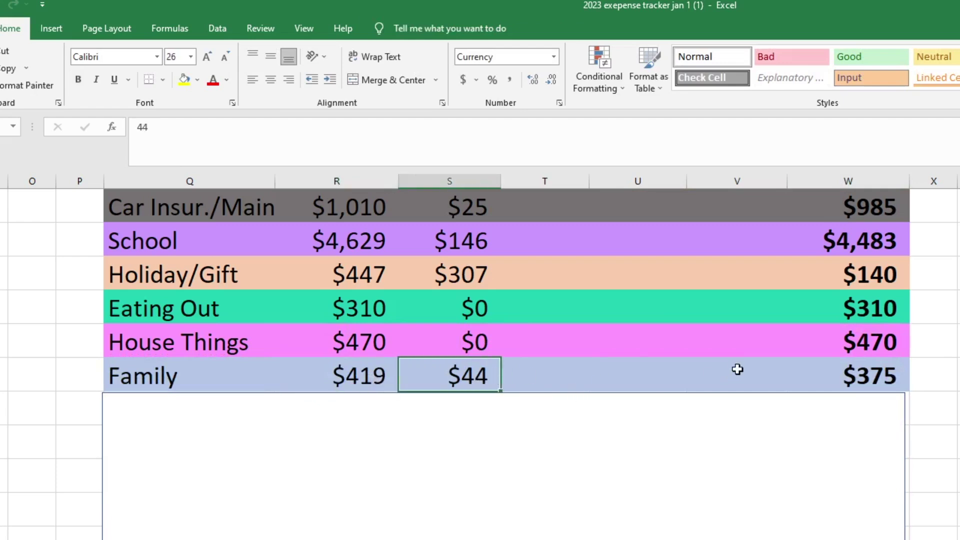
left_click(842, 370)
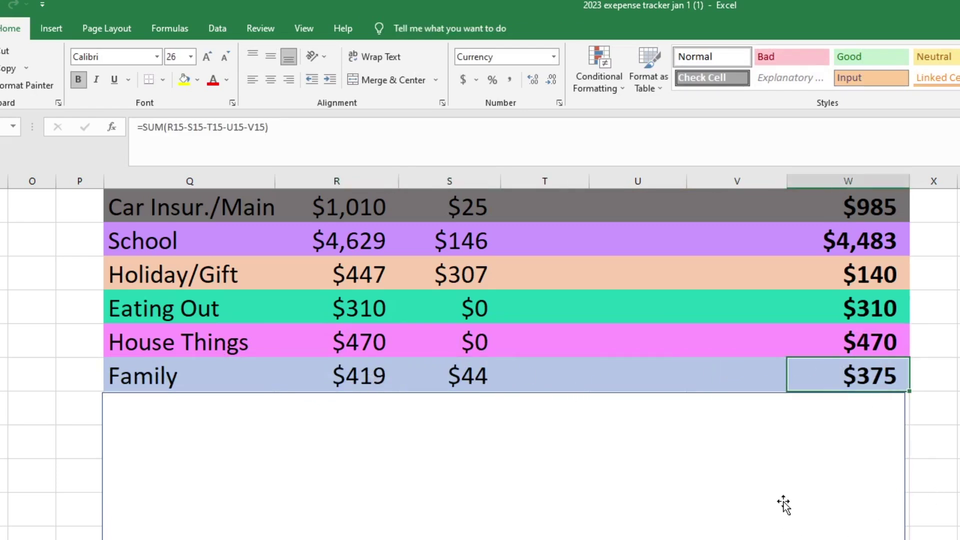
scroll(784, 504, "up", 2)
scroll(784, 503, "up", 1)
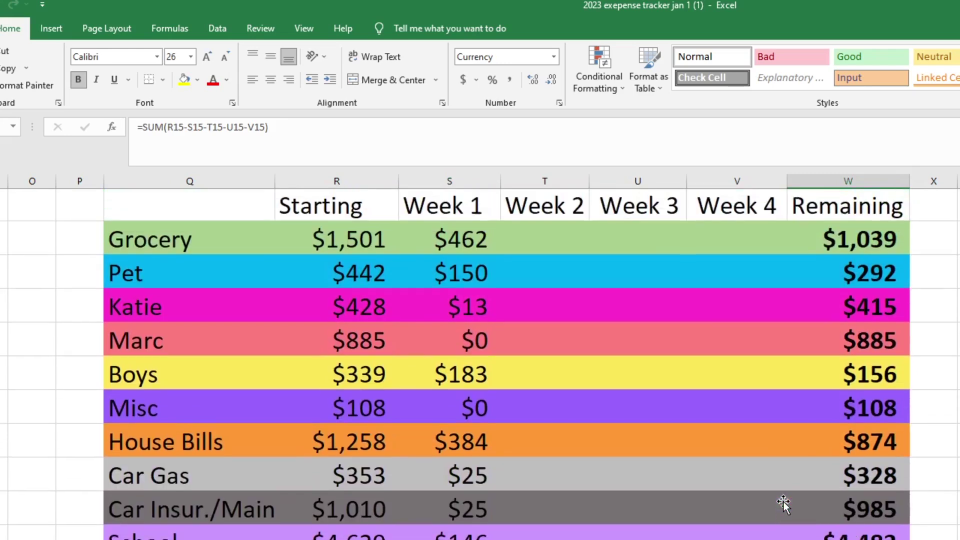